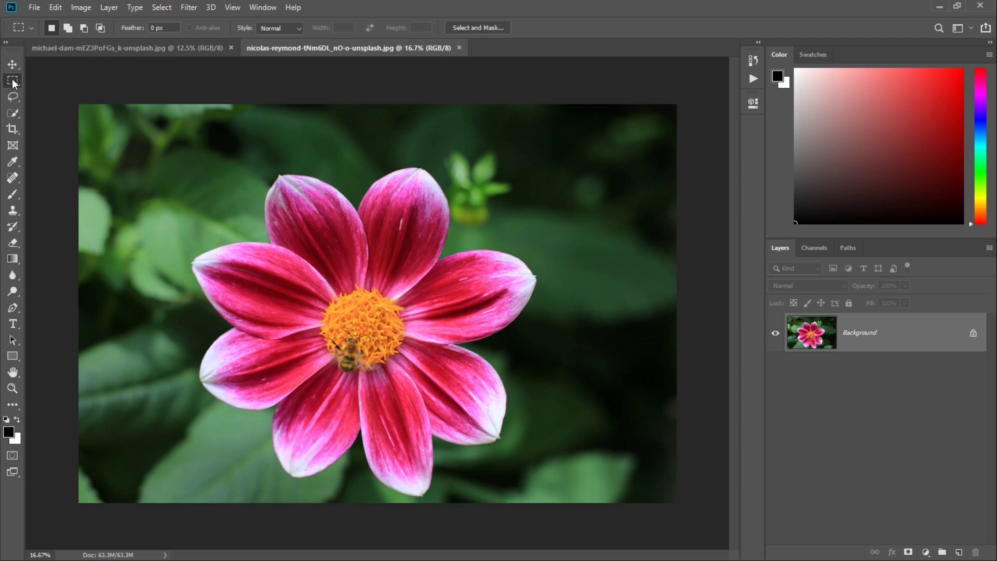
# Select a border strip by inverting an inset rectangular marquee on the flower photo
pyautogui.moveTo(104, 129)
pyautogui.mouseDown()
pyautogui.moveTo(199, 217)
pyautogui.moveTo(561, 412)
pyautogui.moveTo(578, 439)
pyautogui.moveTo(649, 476)
pyautogui.mouseUp()
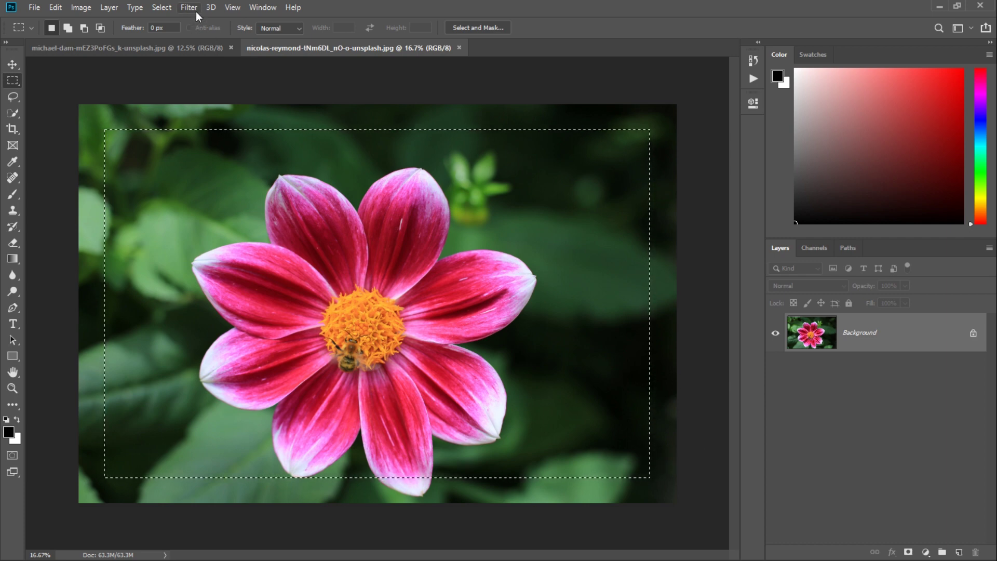
pyautogui.click(164, 8)
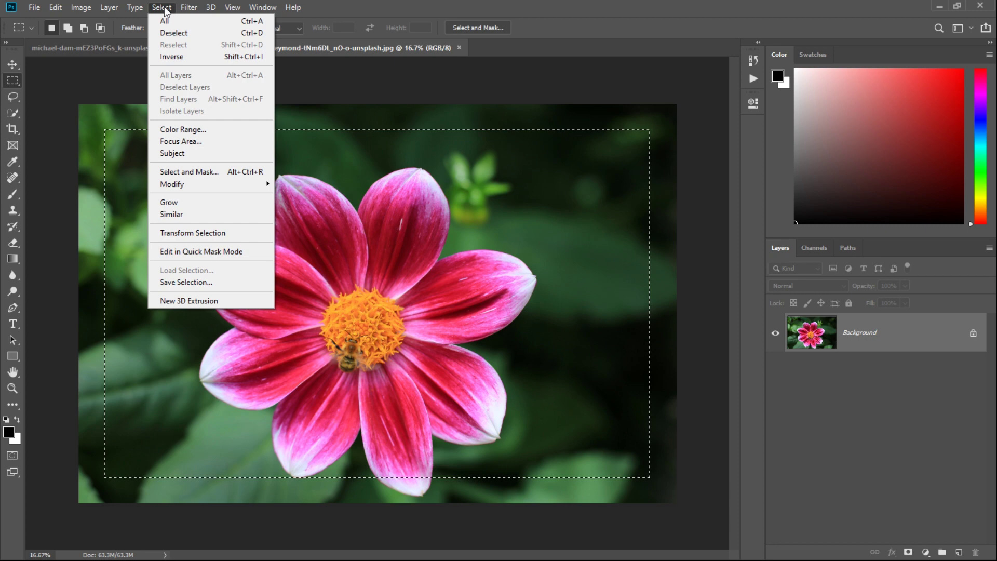
pyautogui.click(178, 61)
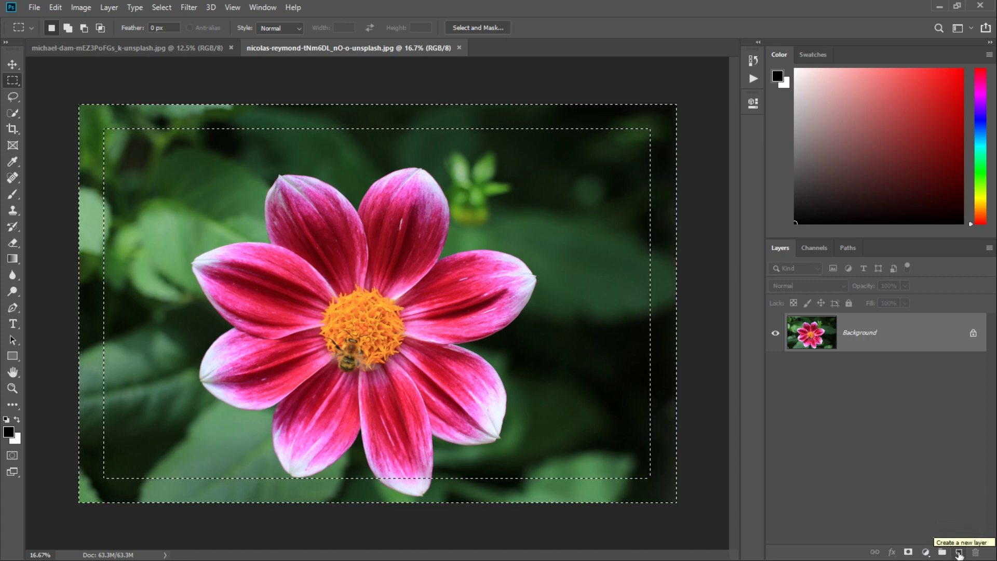
# Add a new Layer 1 masked to the border selection and target its pixels
pyautogui.click(959, 552)
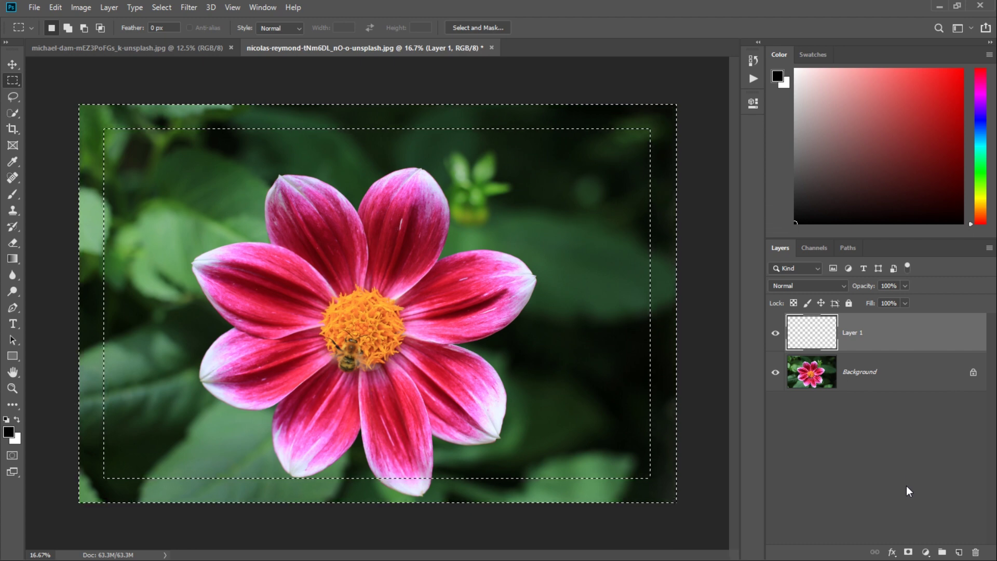
pyautogui.click(908, 553)
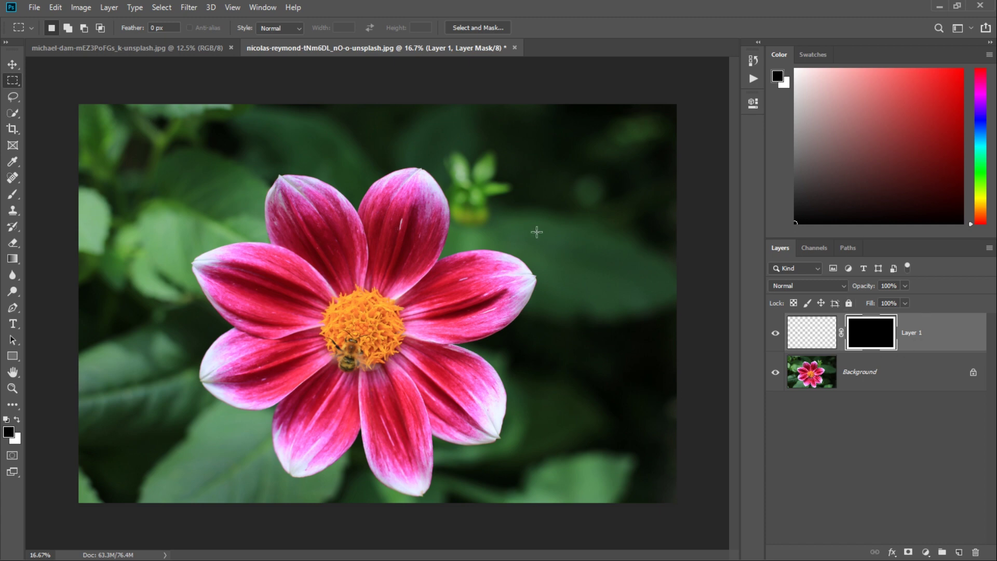
pyautogui.click(810, 336)
pyautogui.click(55, 8)
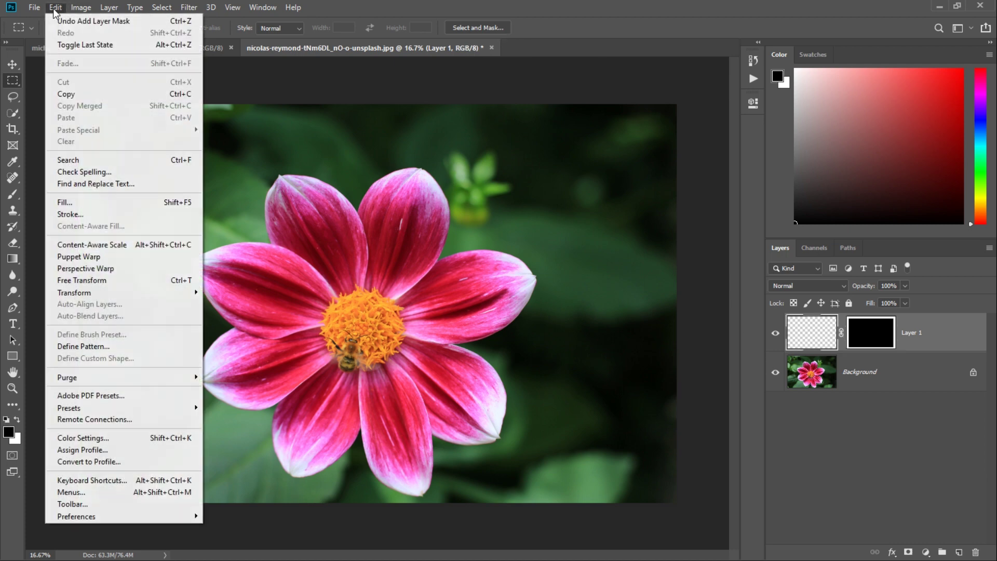
# Fill Layer 1 with near-white to form the border, then target its mask
pyautogui.click(88, 202)
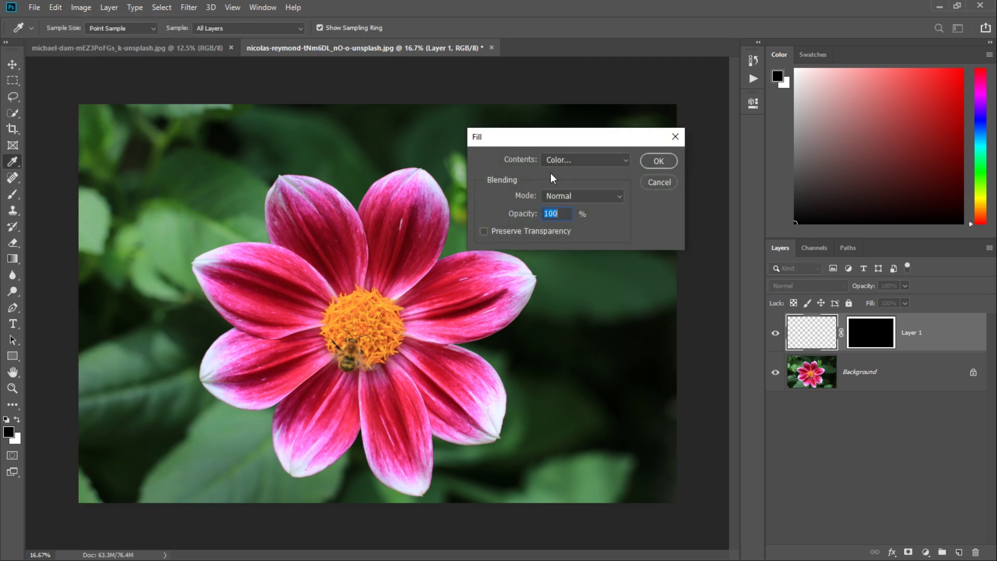
pyautogui.click(605, 161)
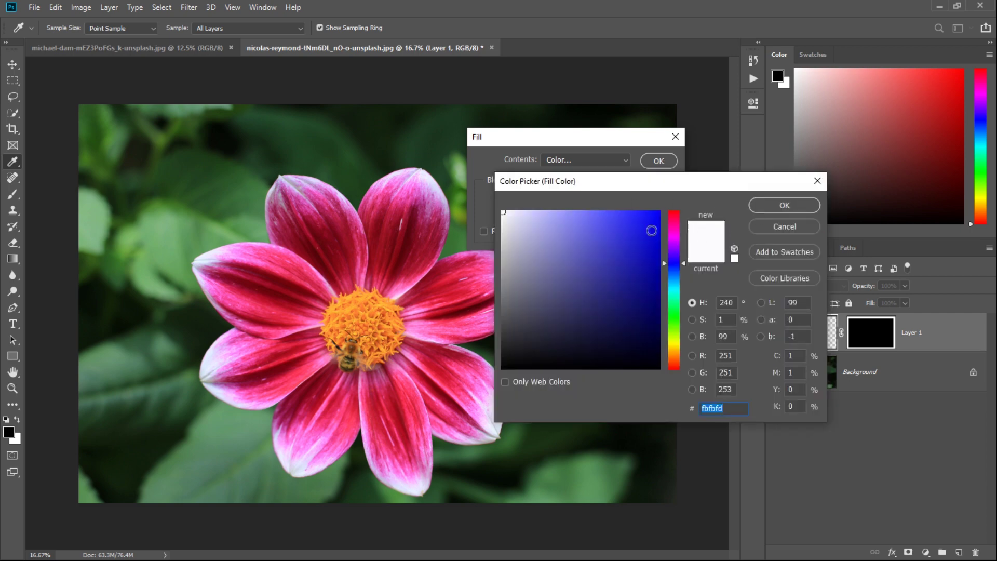
pyautogui.click(784, 208)
pyautogui.click(659, 161)
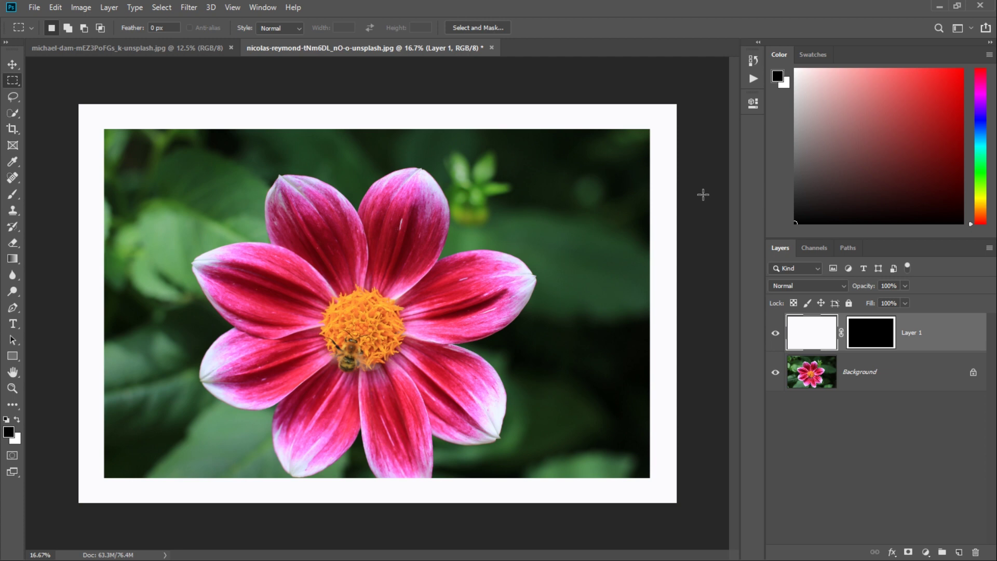
pyautogui.click(870, 337)
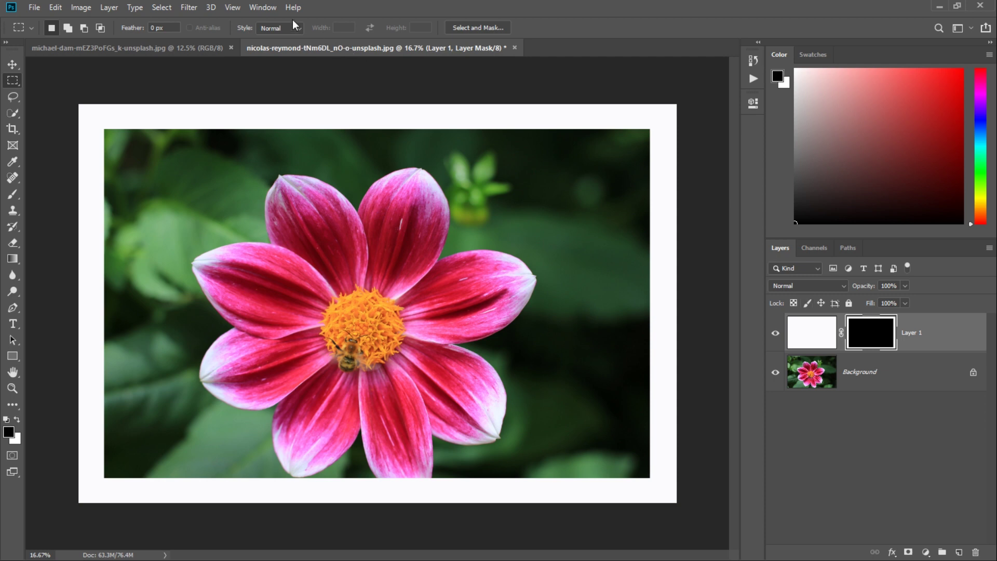
pyautogui.click(263, 8)
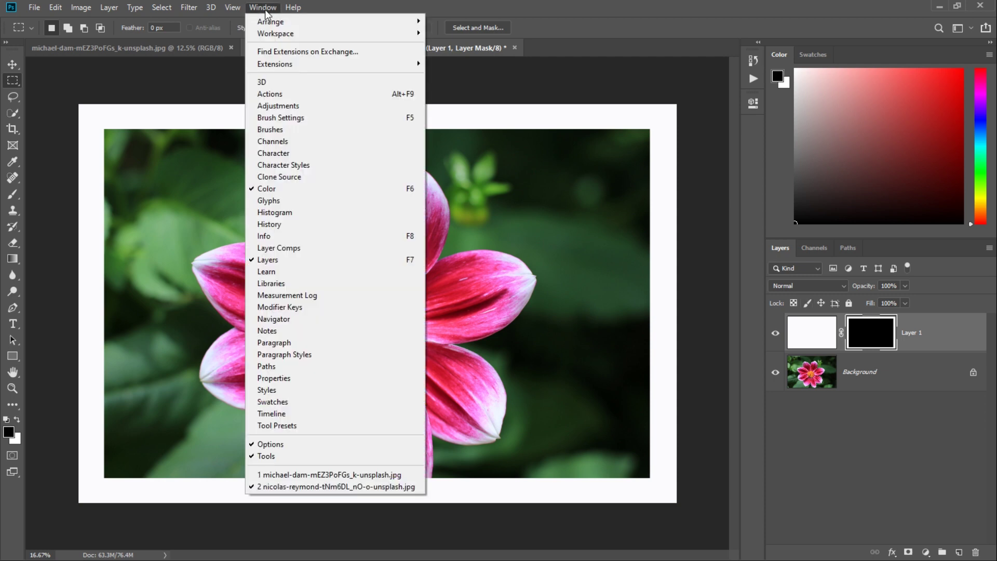
# Feather Layer 1's mask to about 145 px in the Properties panel
pyautogui.click(288, 382)
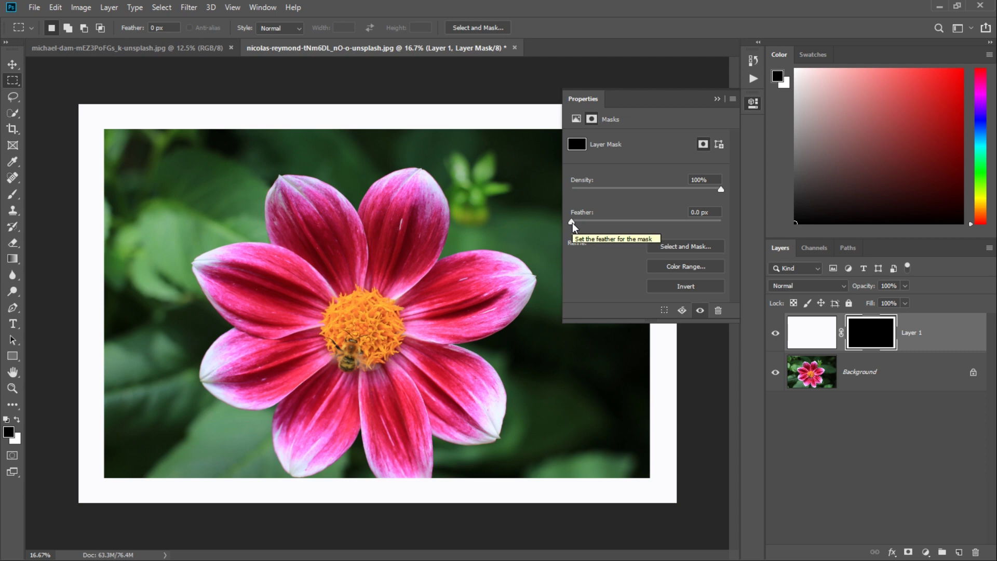
pyautogui.moveTo(572, 223); pyautogui.dragTo(683, 221)
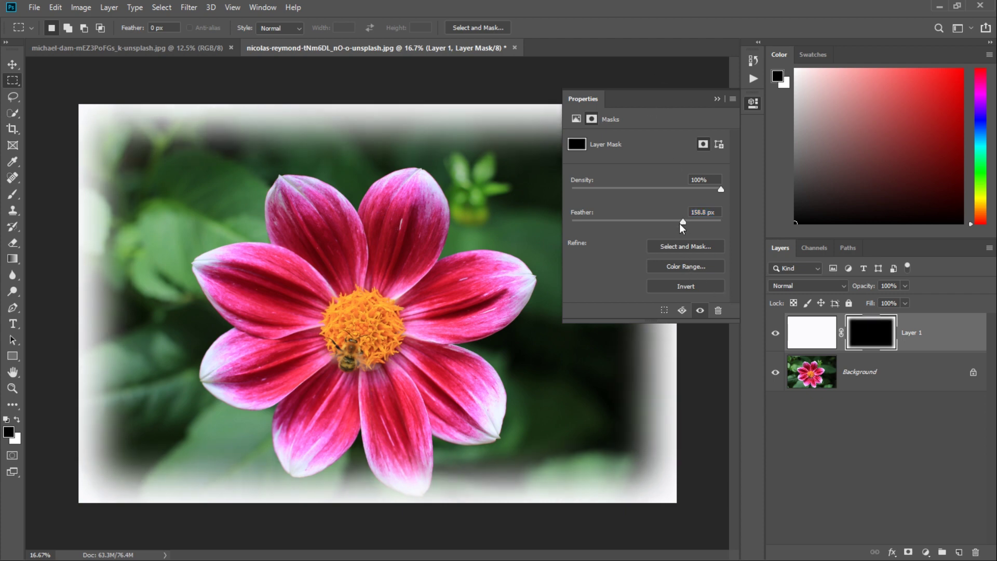
pyautogui.moveTo(680, 223); pyautogui.dragTo(680, 222)
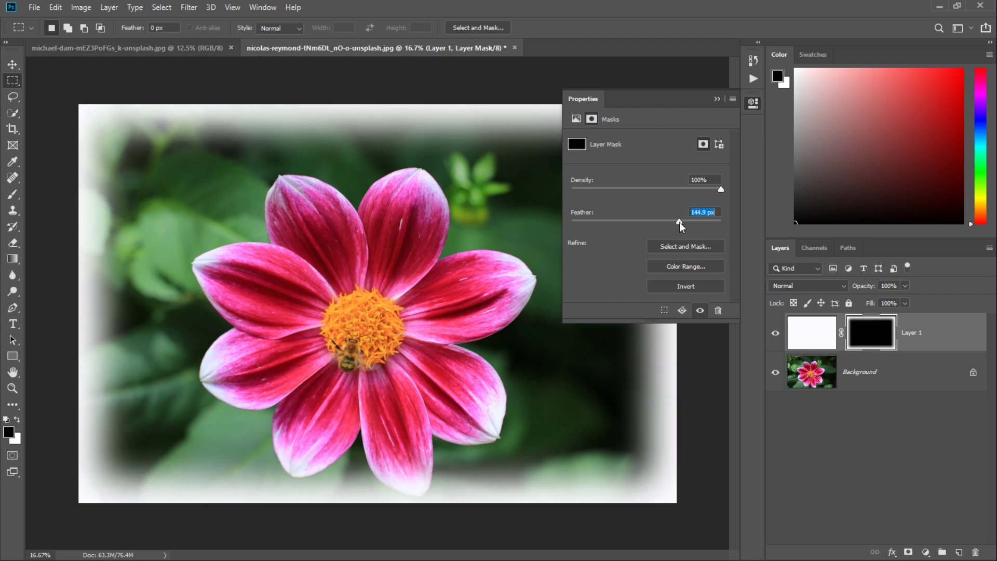
pyautogui.click(721, 99)
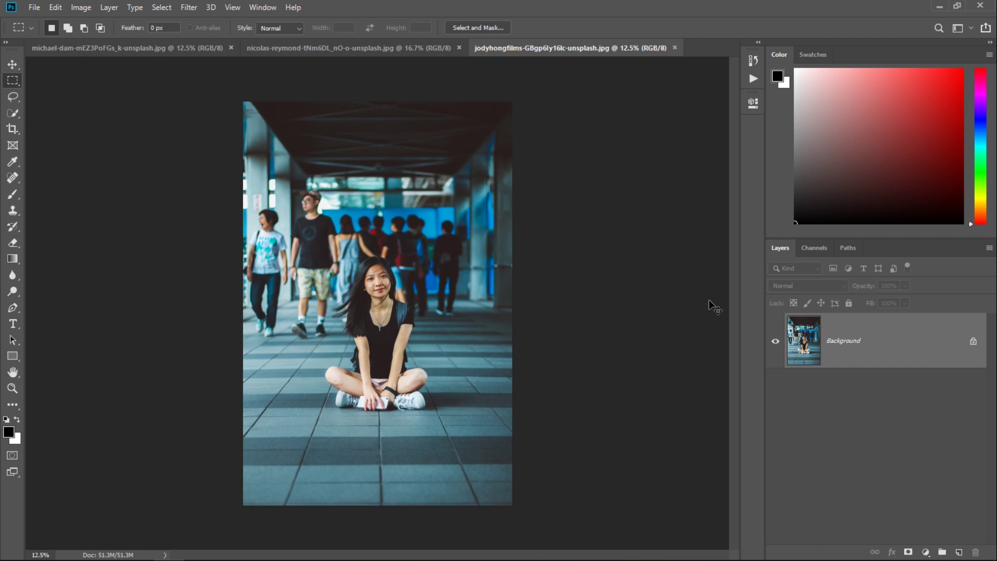
# Zoom in and add an empty Layer 1 masked to a rectangle inset from the portrait's edges
pyautogui.scroll(2, 714, 306)
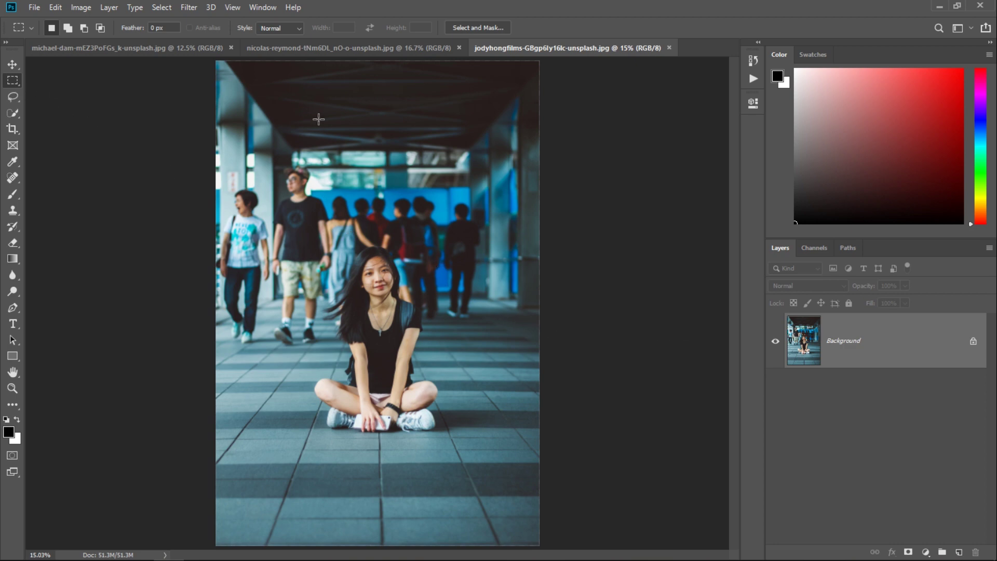
pyautogui.moveTo(249, 90)
pyautogui.mouseDown()
pyautogui.moveTo(408, 471)
pyautogui.moveTo(508, 516)
pyautogui.mouseUp()
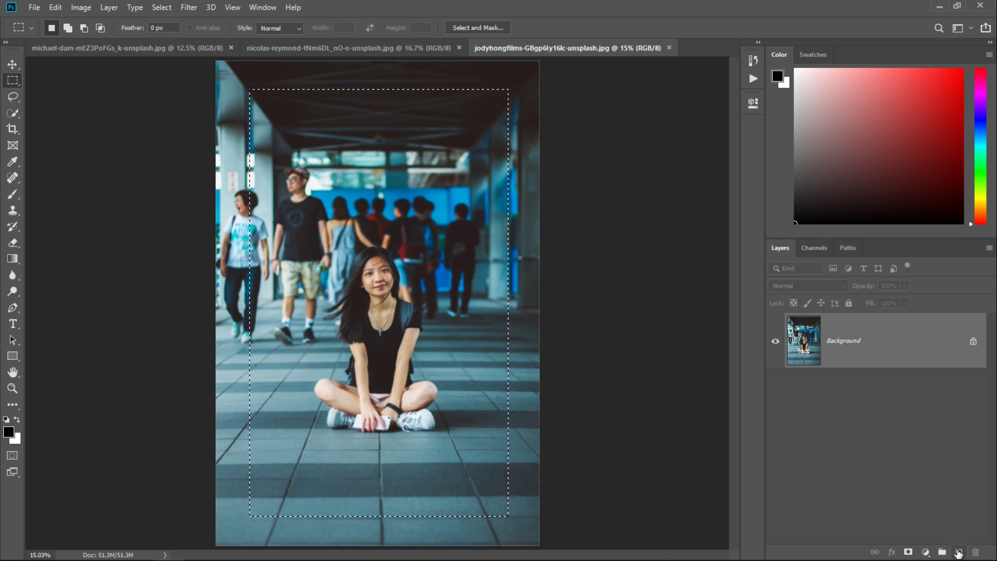
pyautogui.click(958, 553)
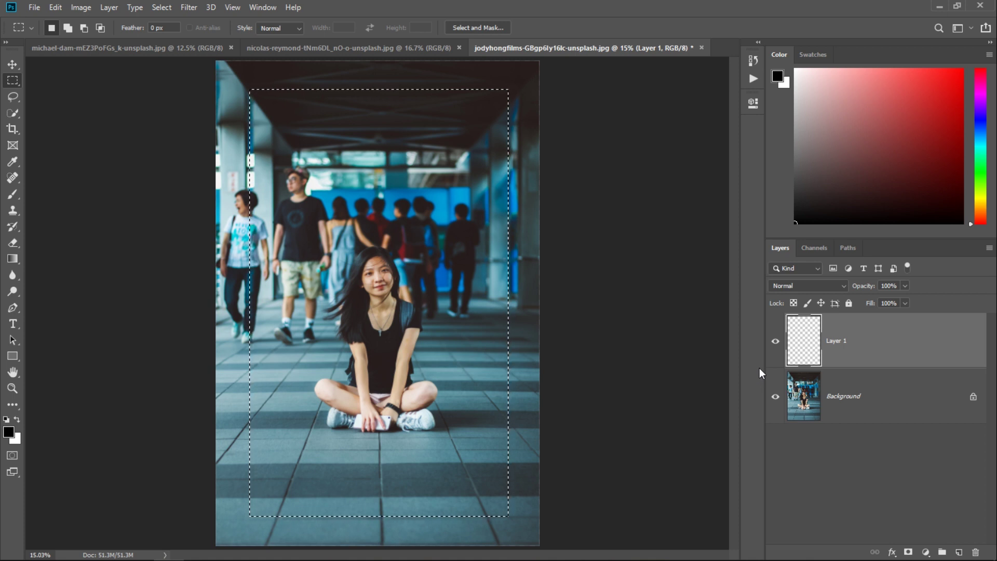
pyautogui.click(908, 553)
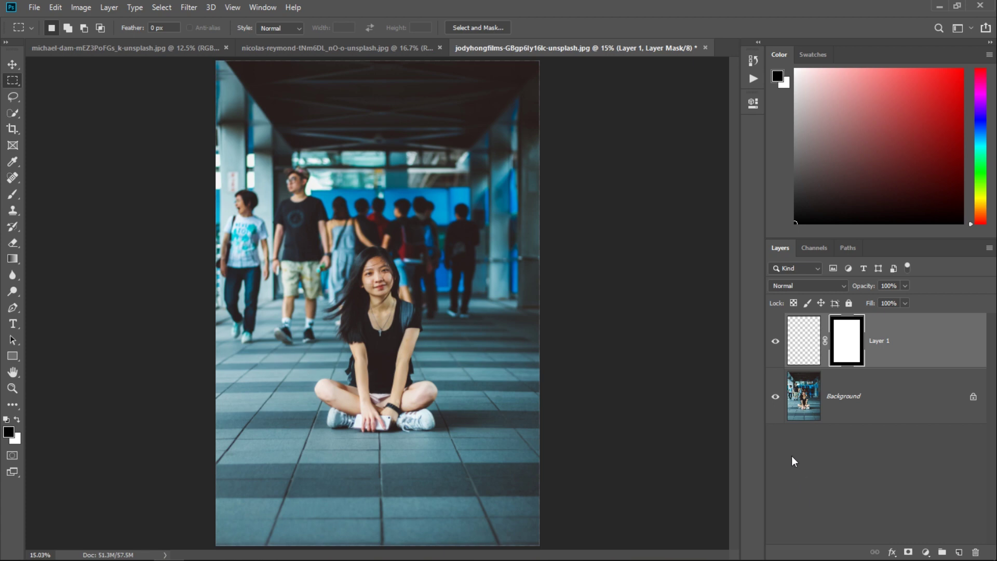
pyautogui.click(806, 347)
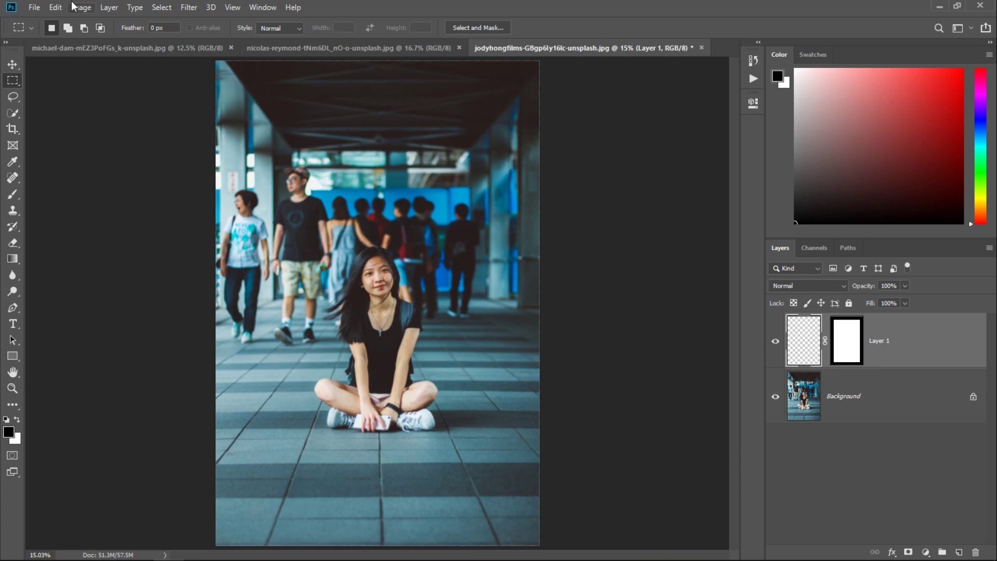
pyautogui.click(55, 7)
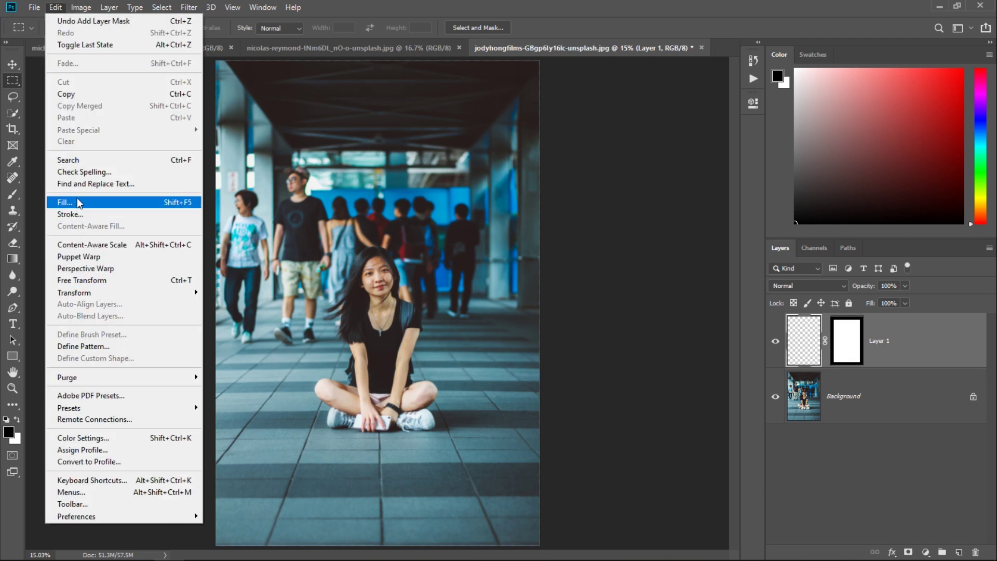
# Fill the portrait's Layer 1 with near-white colour, then target its layer mask
pyautogui.click(79, 202)
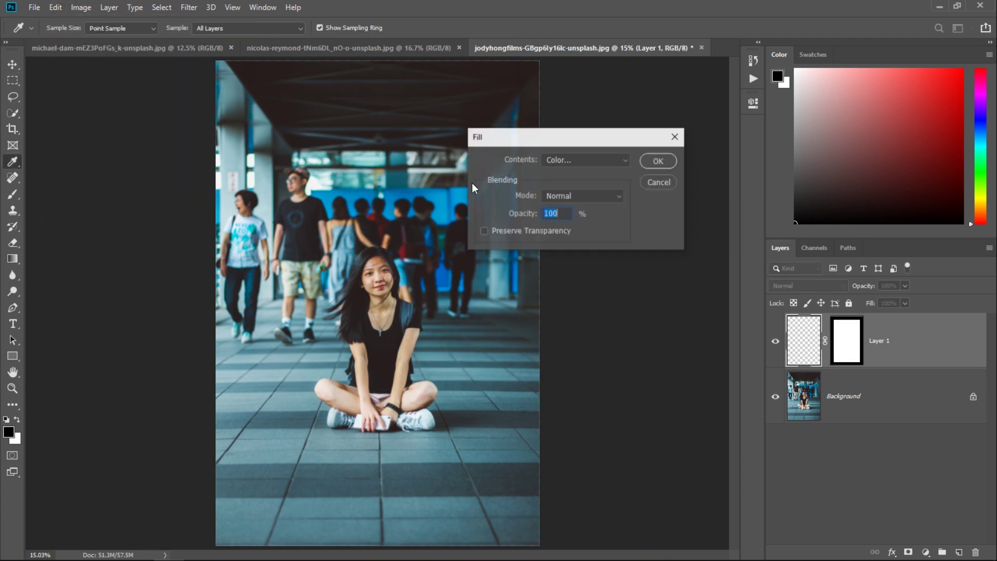
pyautogui.click(576, 160)
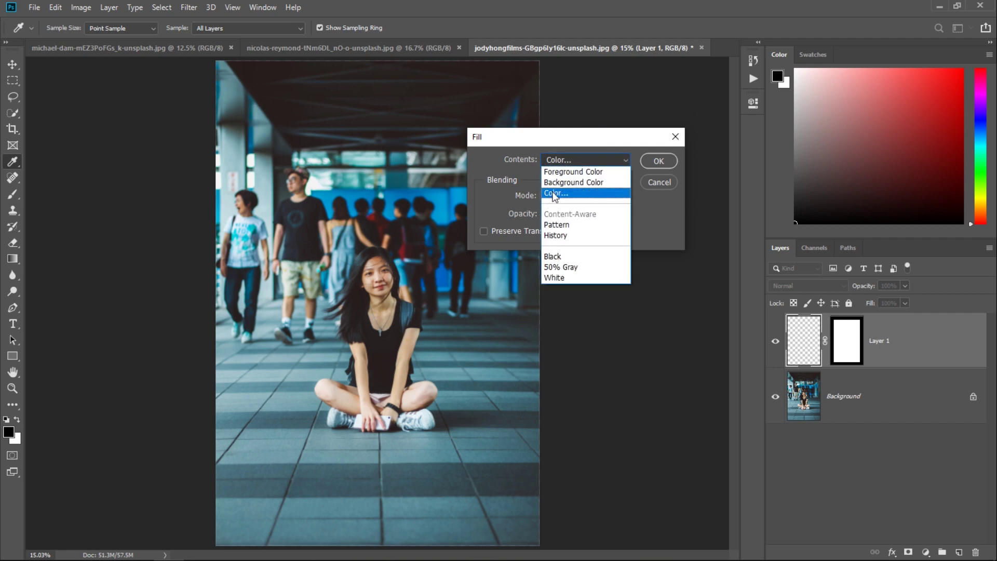
pyautogui.click(554, 193)
pyautogui.click(781, 207)
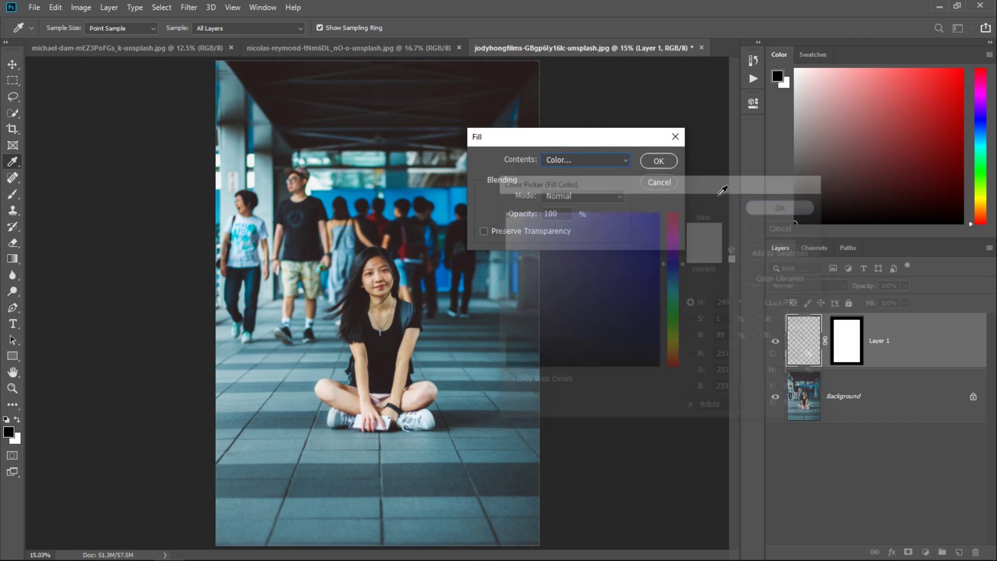
pyautogui.click(659, 161)
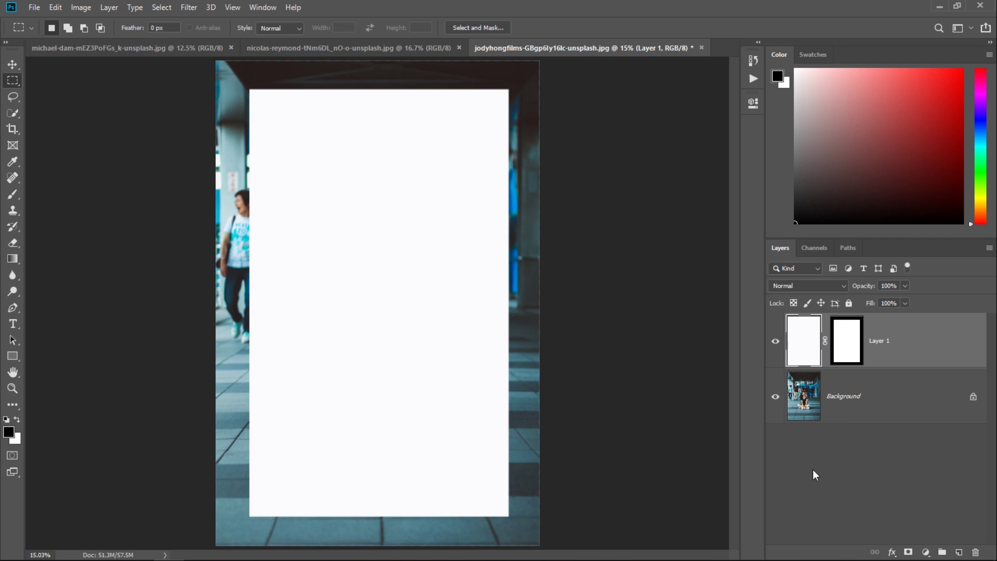
pyautogui.click(845, 337)
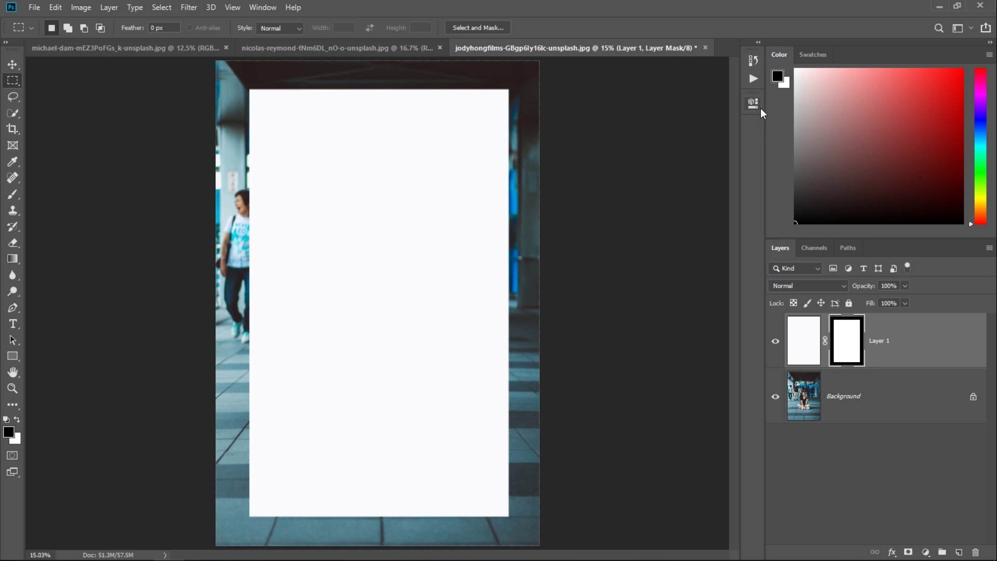
# Invert Layer 1's mask in Properties so the white fill becomes a border frame
pyautogui.click(253, 9)
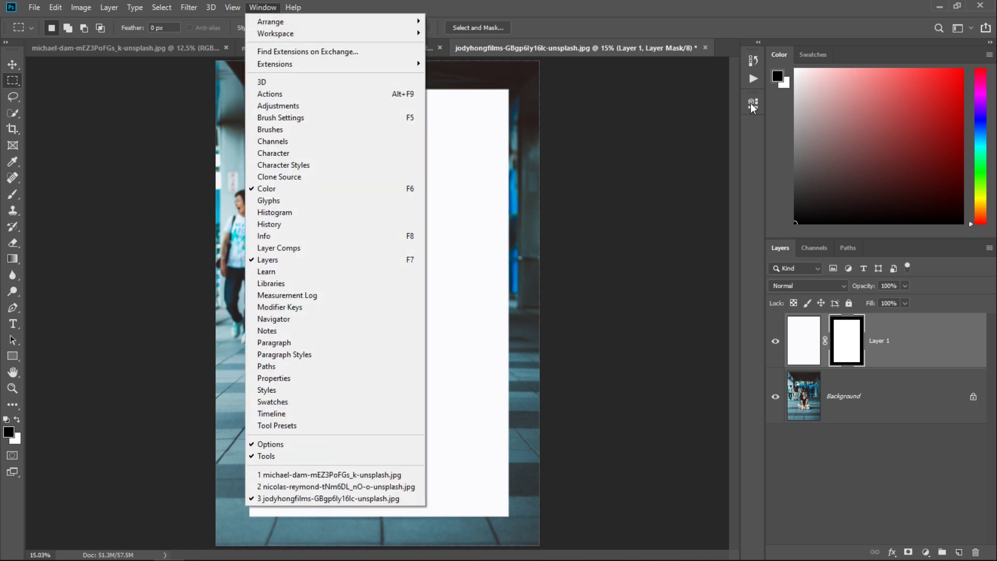
pyautogui.click(751, 104)
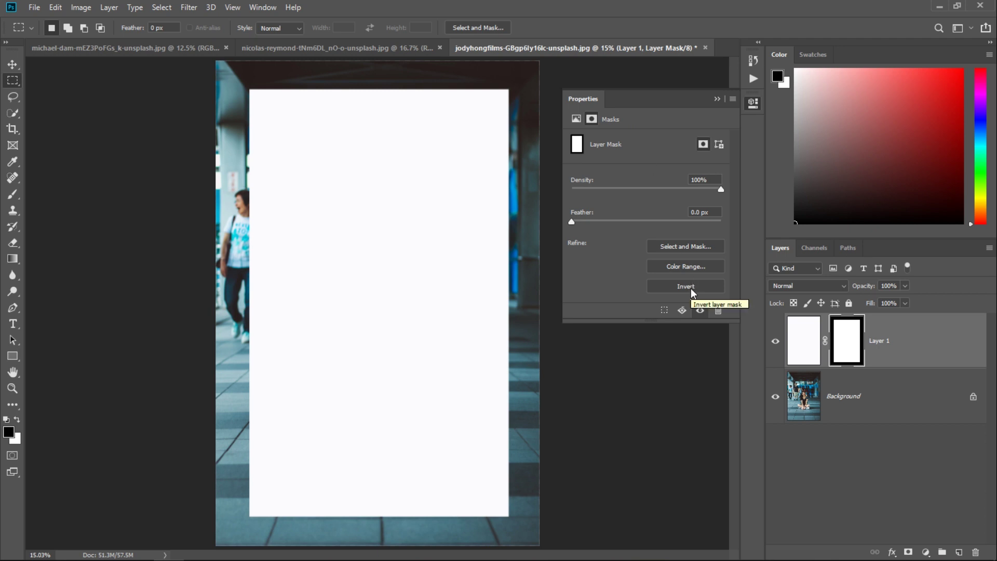
pyautogui.click(685, 286)
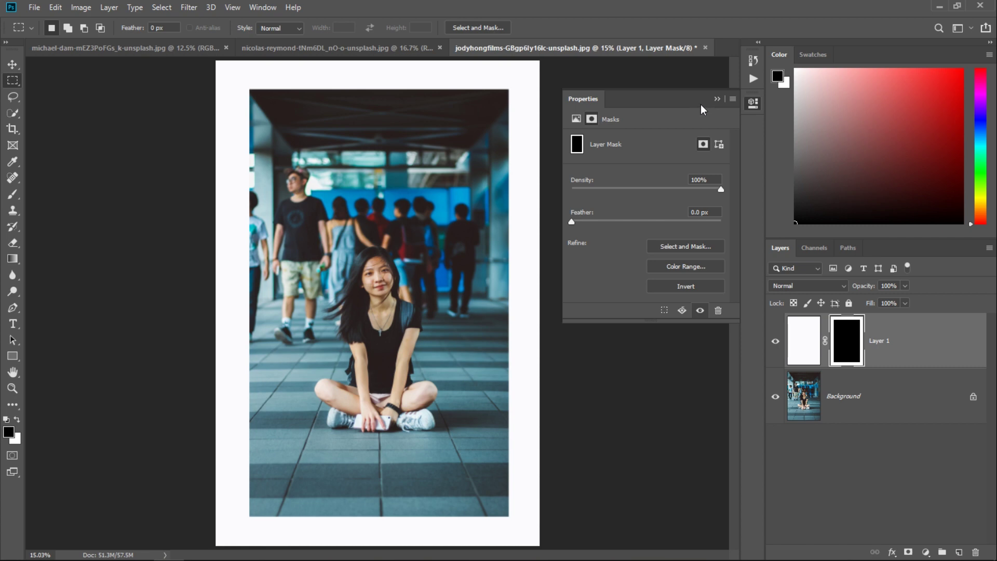
pyautogui.click(717, 99)
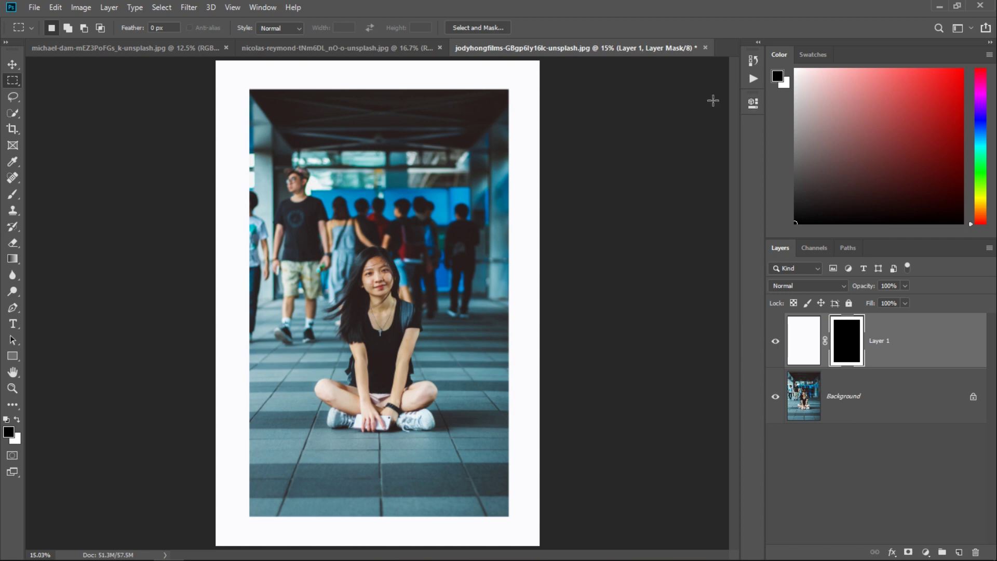
pyautogui.click(188, 8)
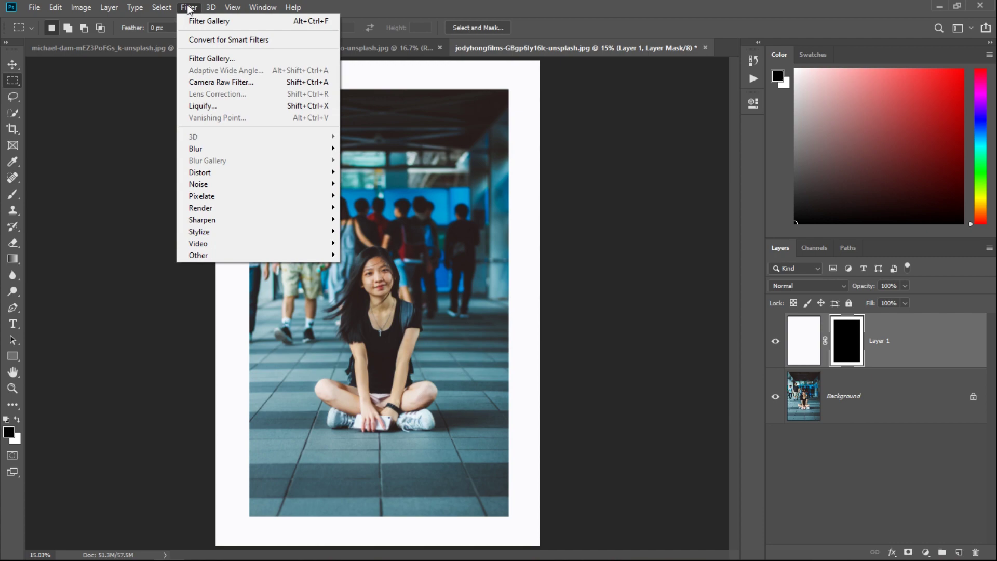
# Open the Filter Gallery on the mask, zoom the preview to 33.3% and browse categories
pyautogui.click(205, 59)
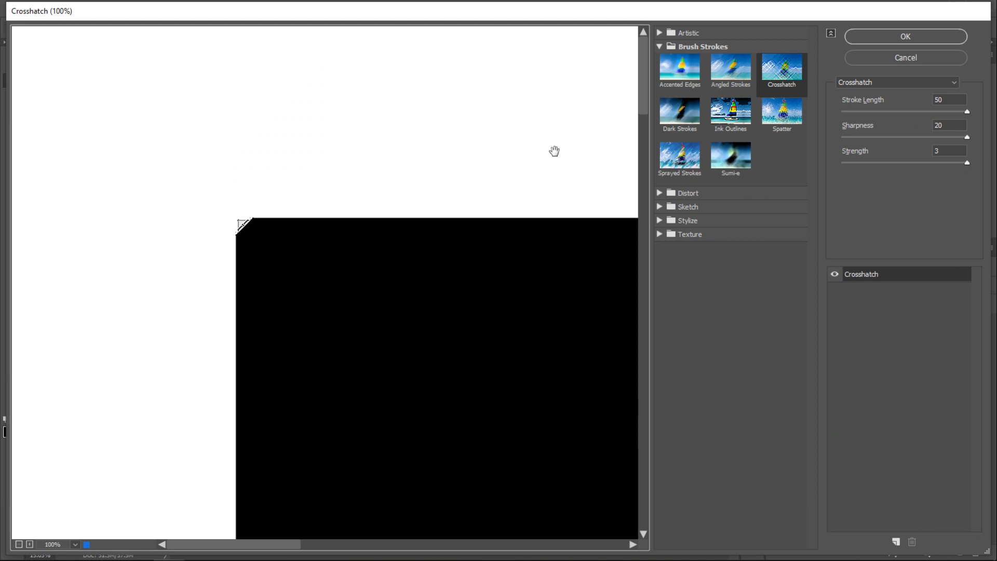
pyautogui.keyDown('ctrl'); pyautogui.keyDown('alt'); pyautogui.click(554, 152); pyautogui.keyUp('alt'); pyautogui.keyUp('ctrl')
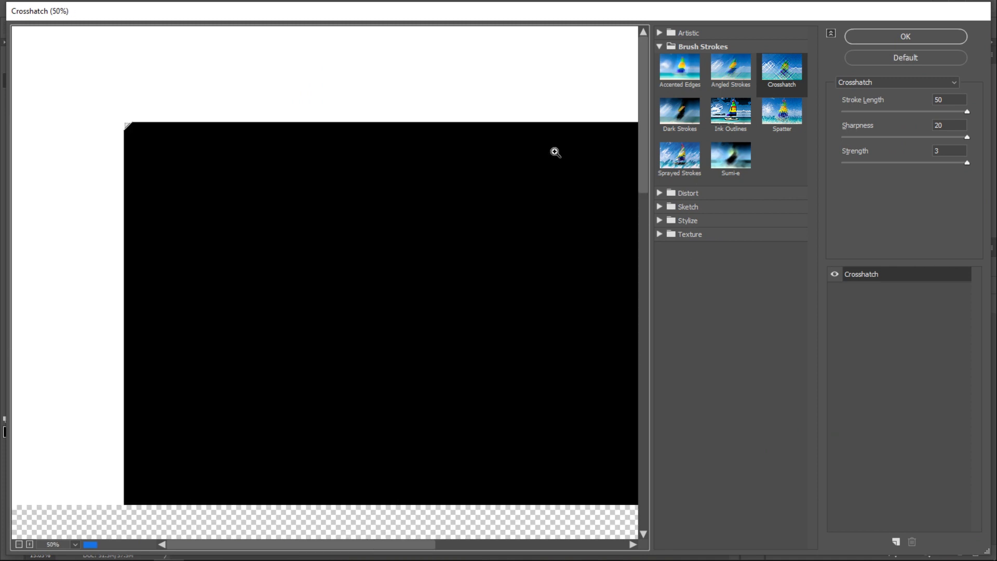
pyautogui.keyDown('ctrl'); pyautogui.keyDown('alt'); pyautogui.click(555, 152); pyautogui.keyUp('alt'); pyautogui.keyUp('ctrl')
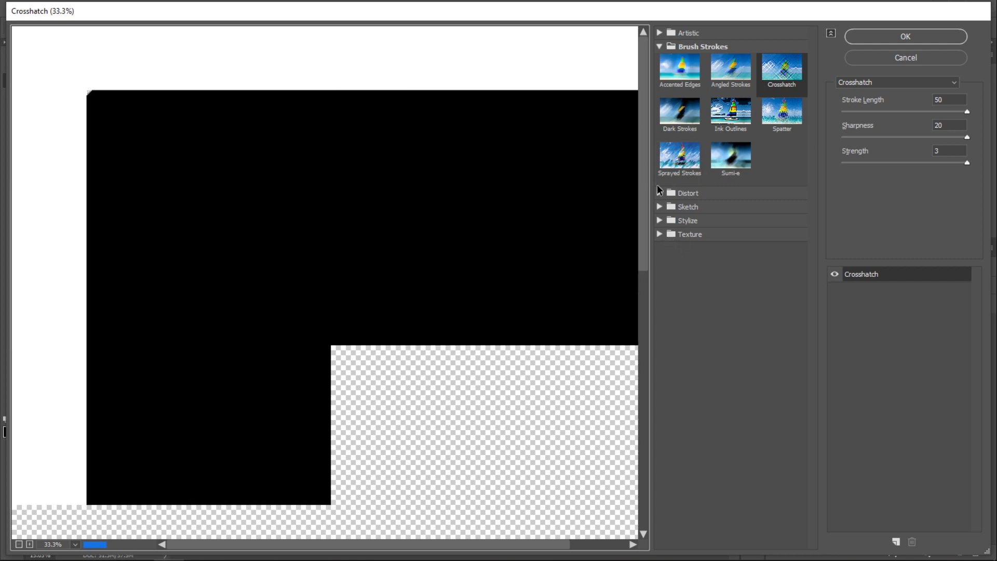
pyautogui.click(659, 193)
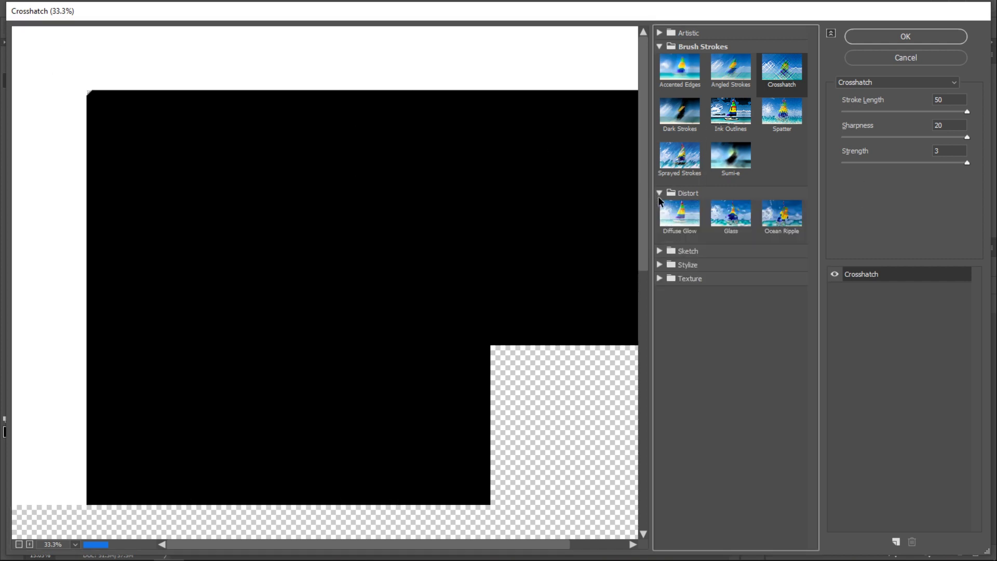
pyautogui.click(660, 251)
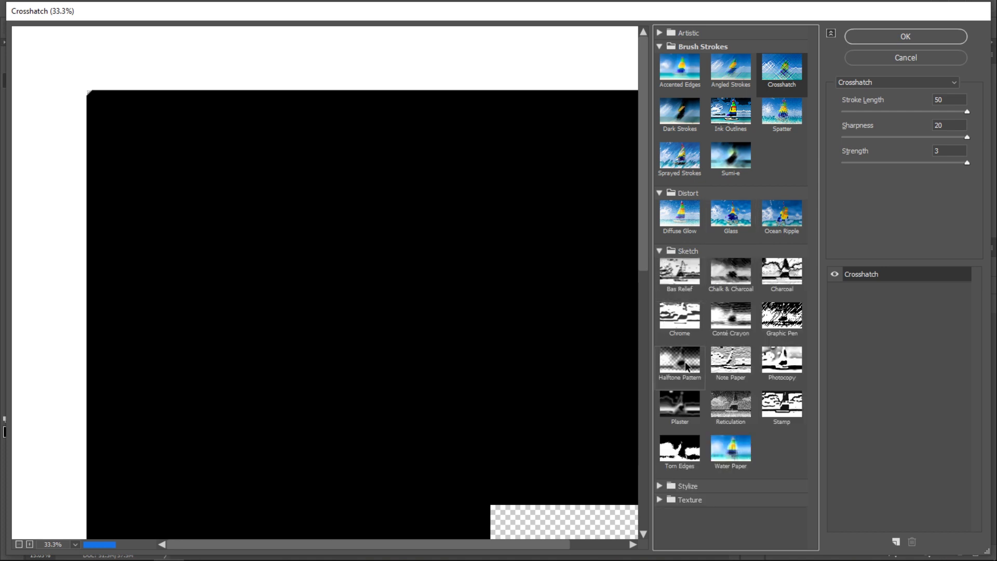
pyautogui.click(659, 193)
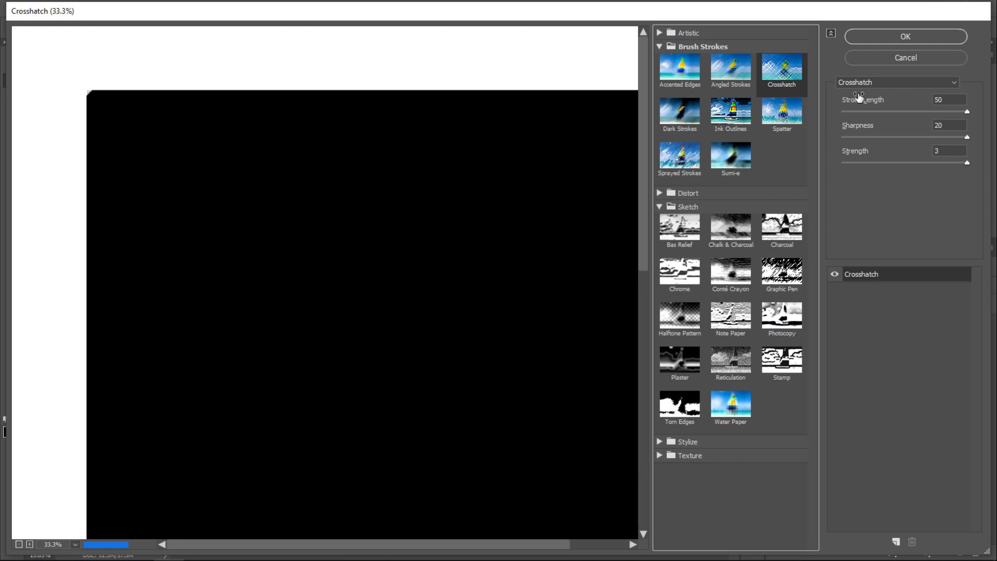
pyautogui.click(966, 111)
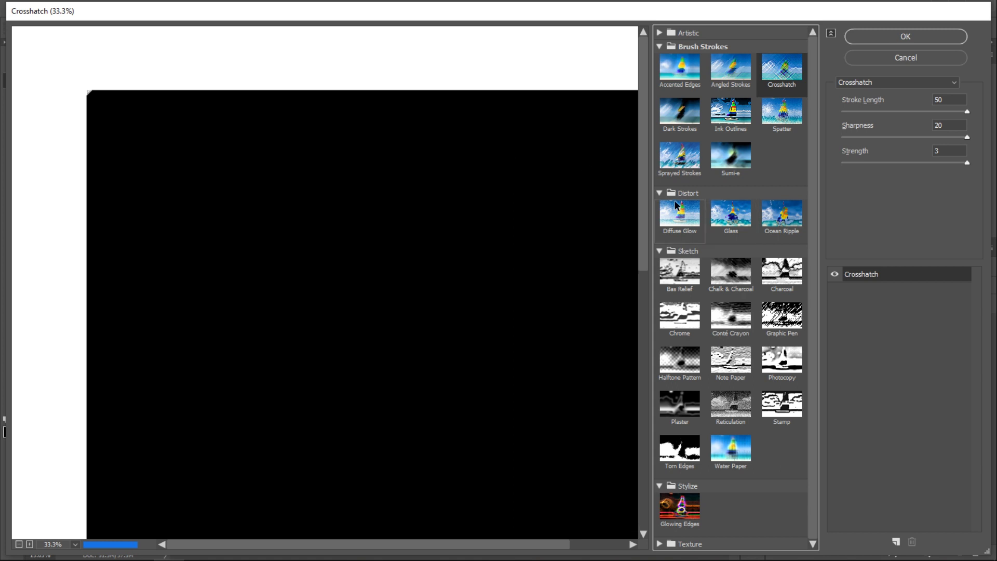
# Apply Ocean Ripple to the mask with Ripple Size 15 and Magnitude 20
pyautogui.click(789, 218)
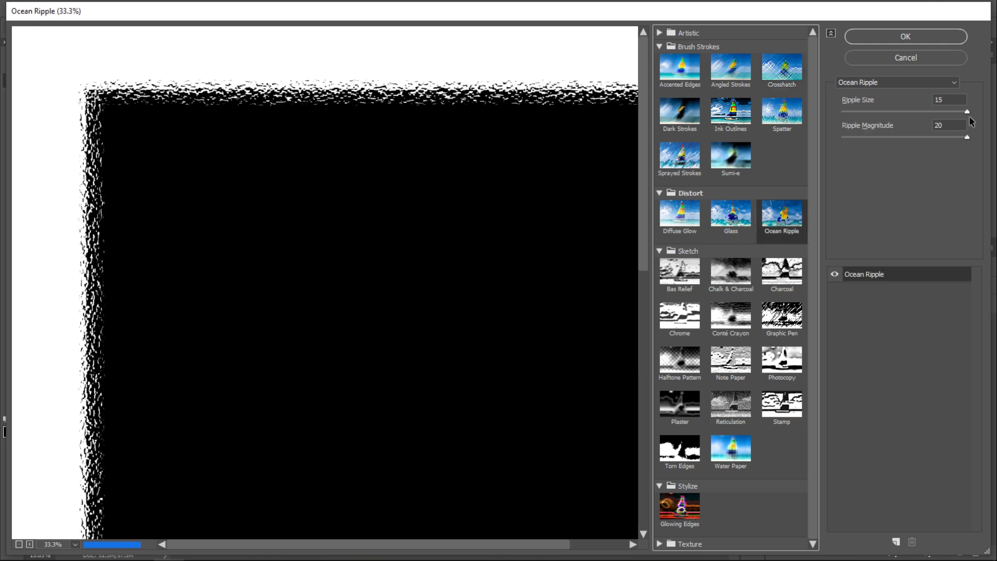
pyautogui.moveTo(967, 112); pyautogui.dragTo(918, 111)
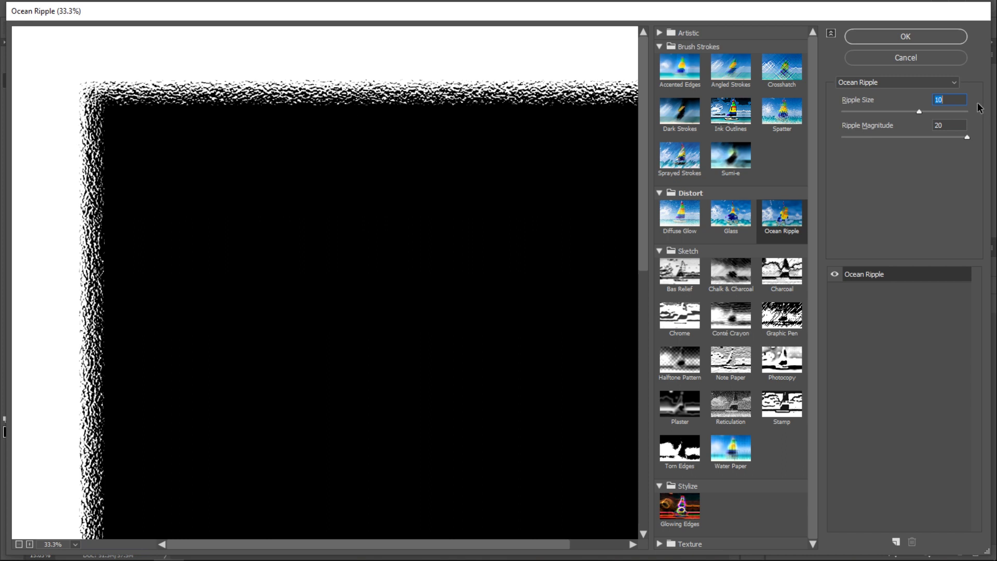
pyautogui.moveTo(918, 111)
pyautogui.mouseDown()
pyautogui.moveTo(884, 112)
pyautogui.moveTo(965, 111)
pyautogui.mouseUp()
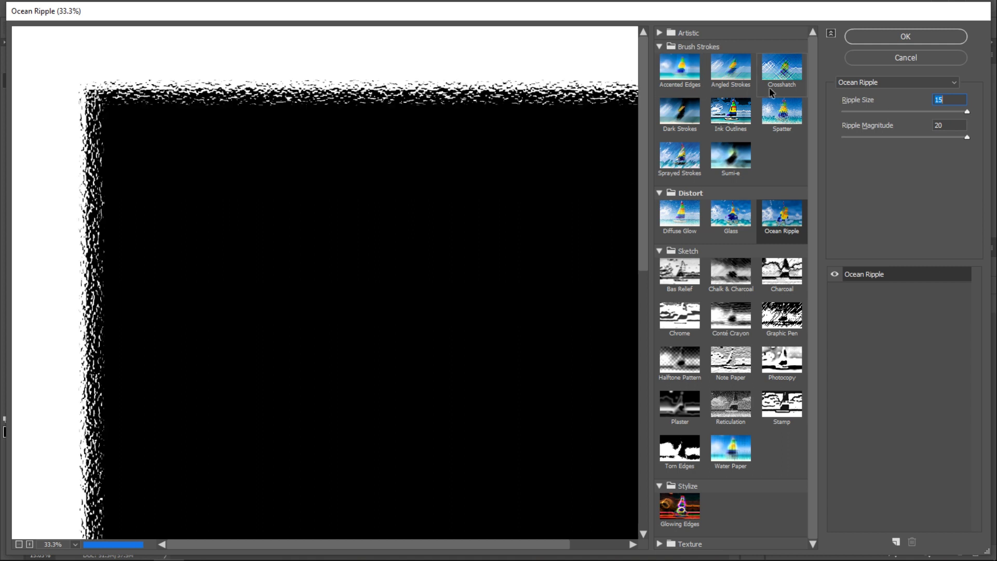
pyautogui.moveTo(967, 138)
pyautogui.mouseDown()
pyautogui.moveTo(909, 137)
pyautogui.moveTo(966, 137)
pyautogui.mouseUp()
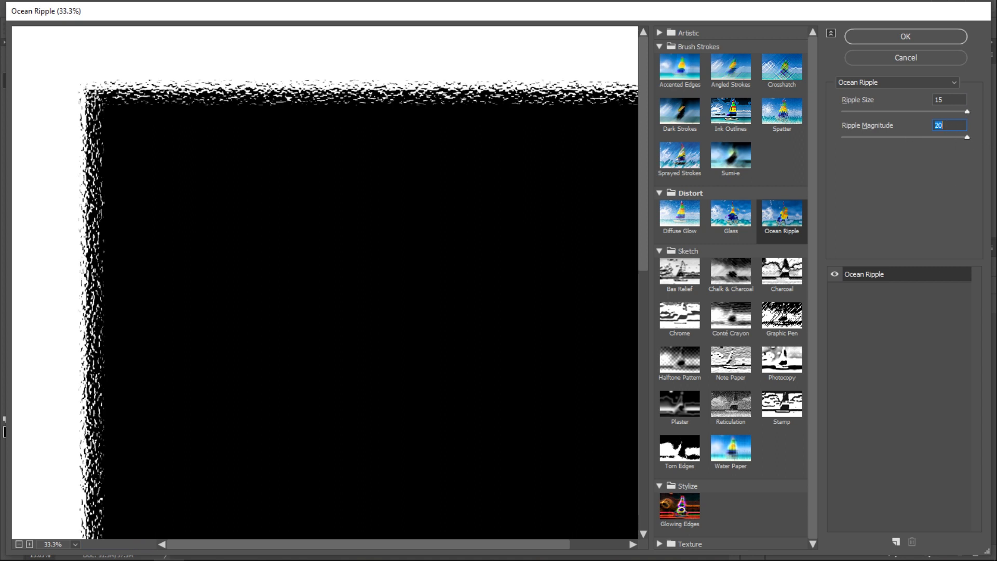
pyautogui.click(924, 32)
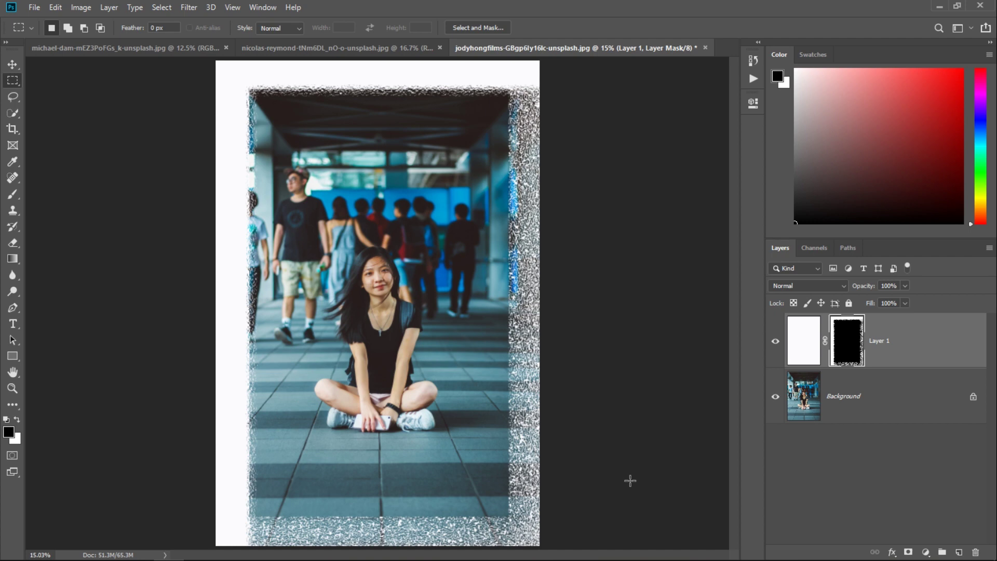
# Re-target Layer 1's mask and reopen the Filter Gallery
pyautogui.click(818, 457)
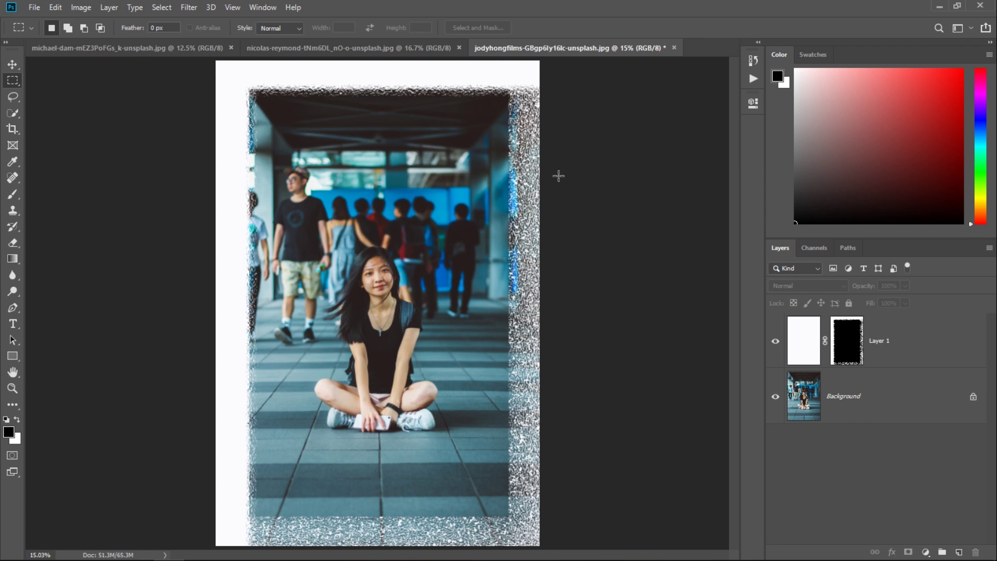
pyautogui.click(847, 343)
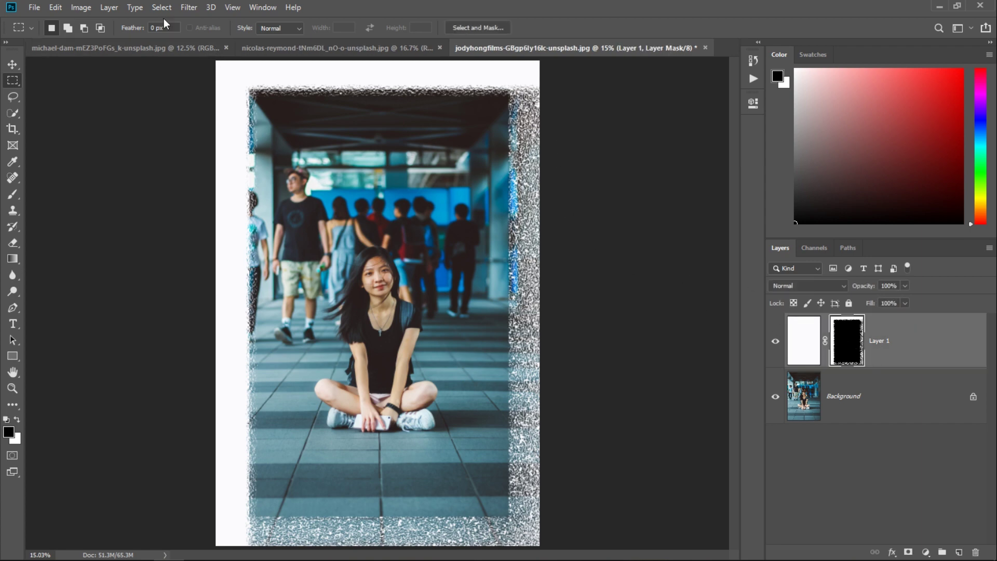
pyautogui.click(189, 7)
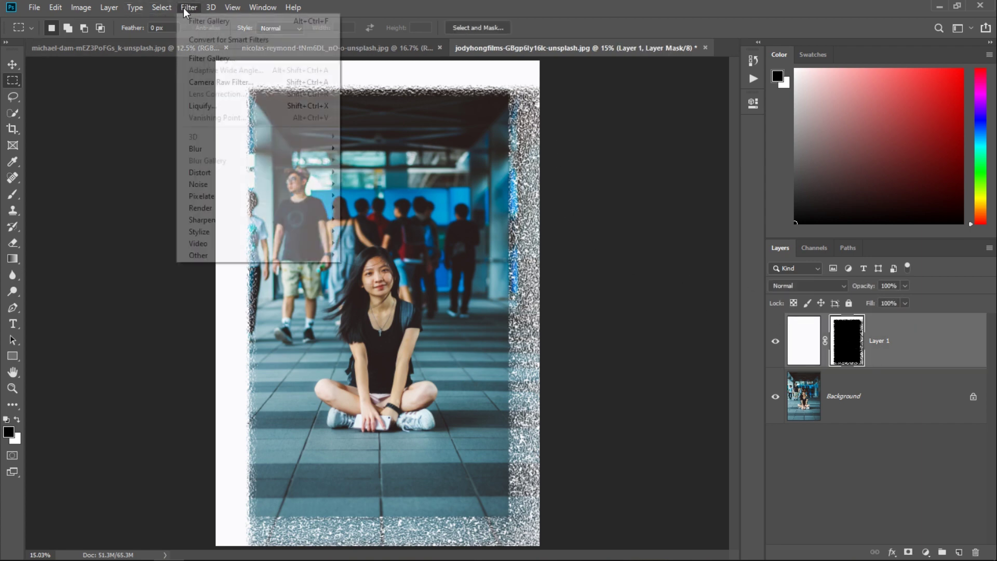
pyautogui.click(200, 61)
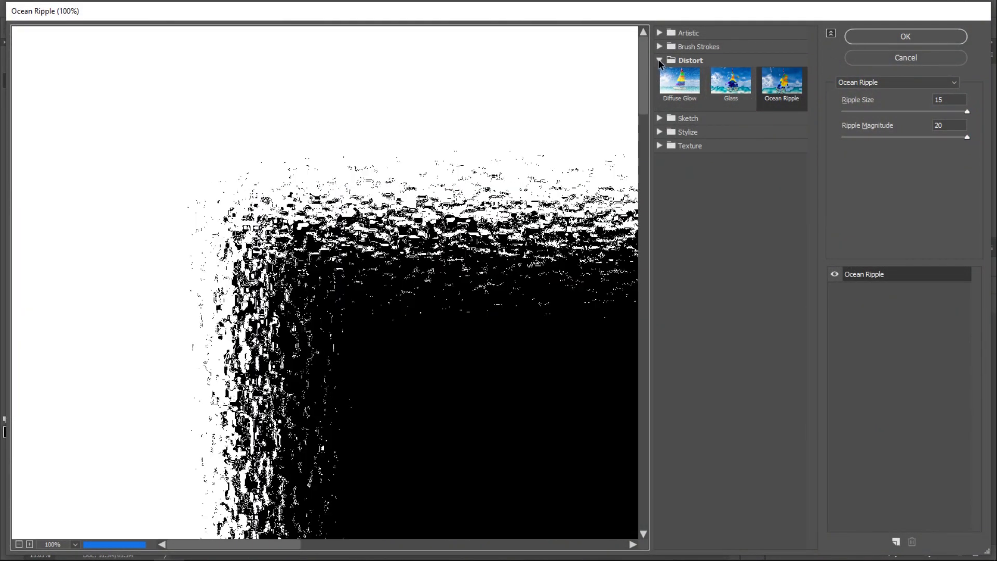
# Choose the Mosaic Tiles filter from the Texture category in the Filter Gallery
pyautogui.click(657, 118)
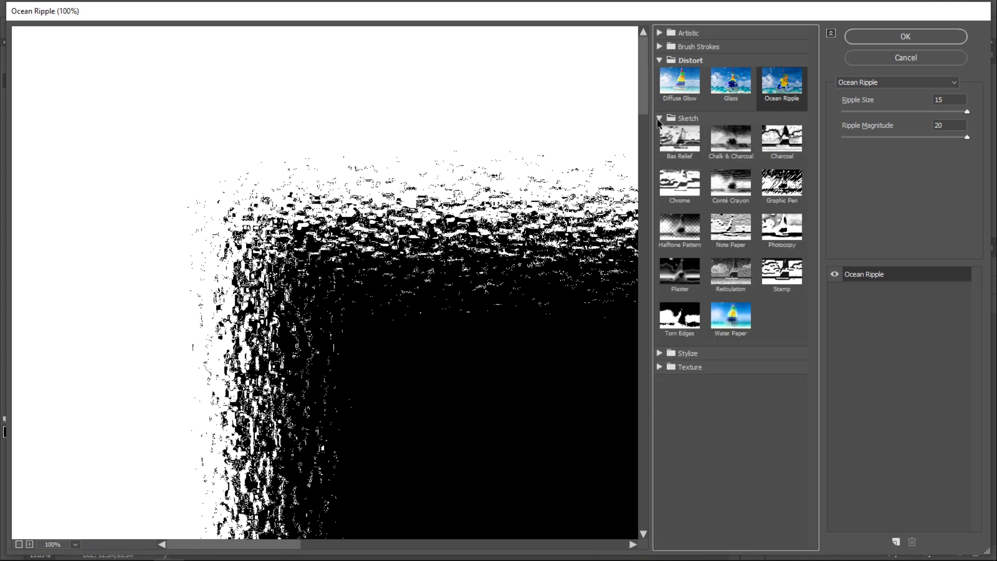
pyautogui.click(658, 118)
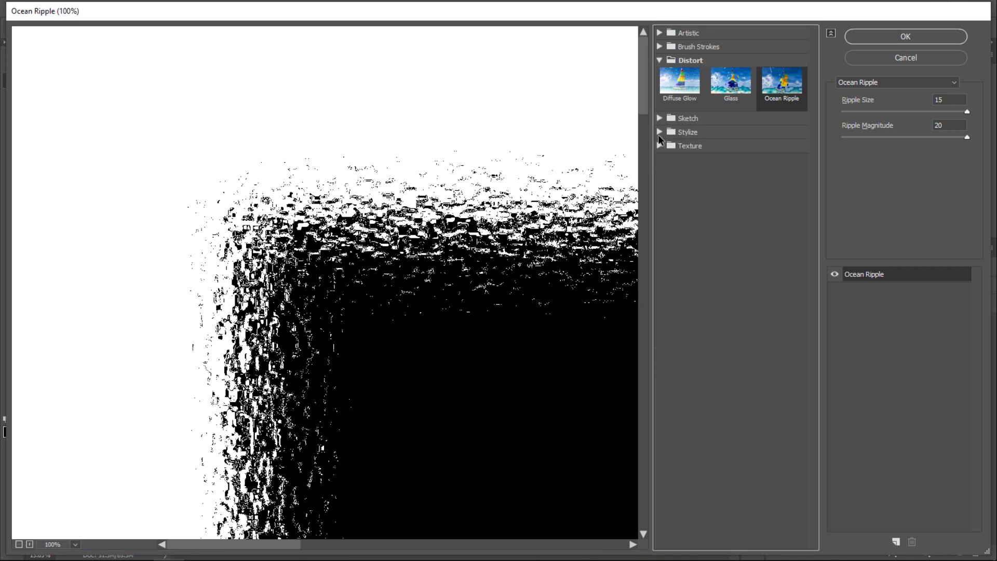
pyautogui.click(658, 133)
pyautogui.click(658, 189)
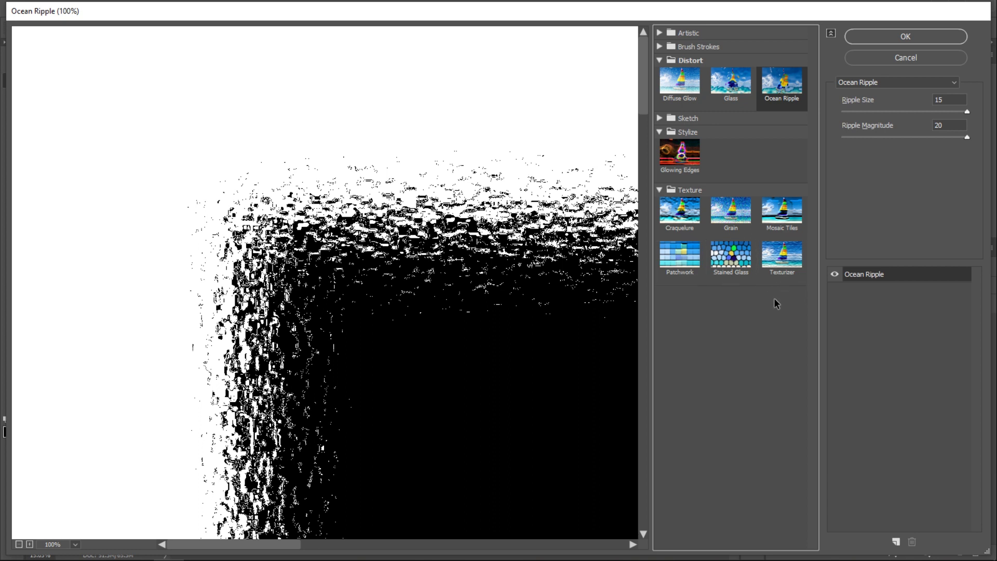
pyautogui.click(787, 217)
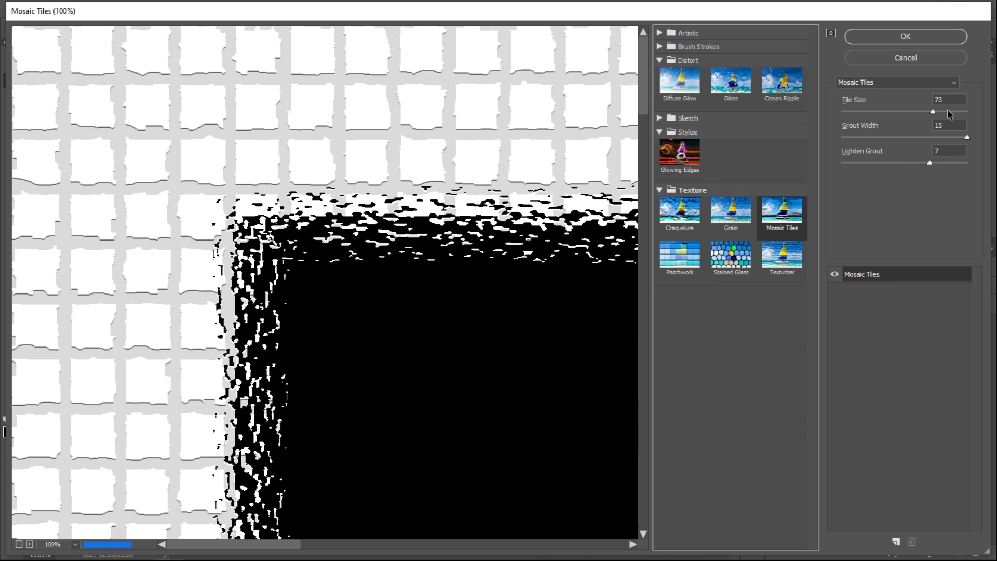
# Set Mosaic Tiles to Tile Size 73, Grout Width 9, Lighten Grout 7 and apply it
pyautogui.moveTo(931, 112); pyautogui.dragTo(867, 112)
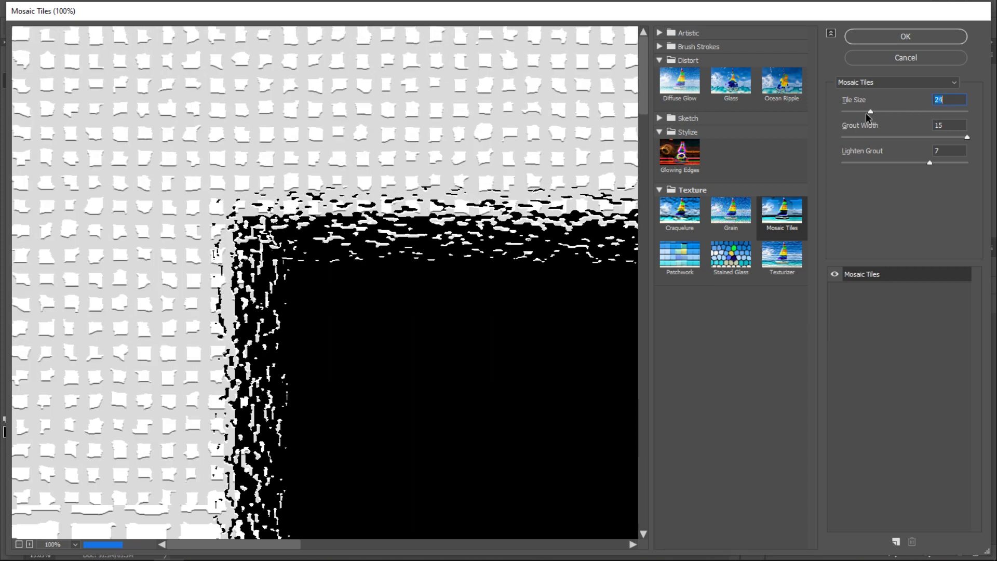
pyautogui.moveTo(866, 111); pyautogui.dragTo(918, 116)
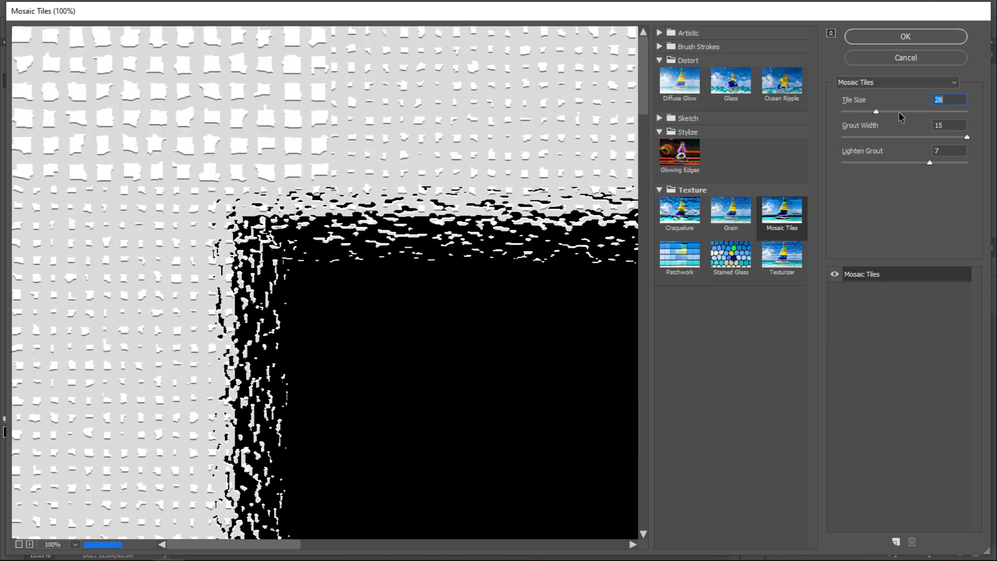
pyautogui.moveTo(918, 116); pyautogui.dragTo(929, 116)
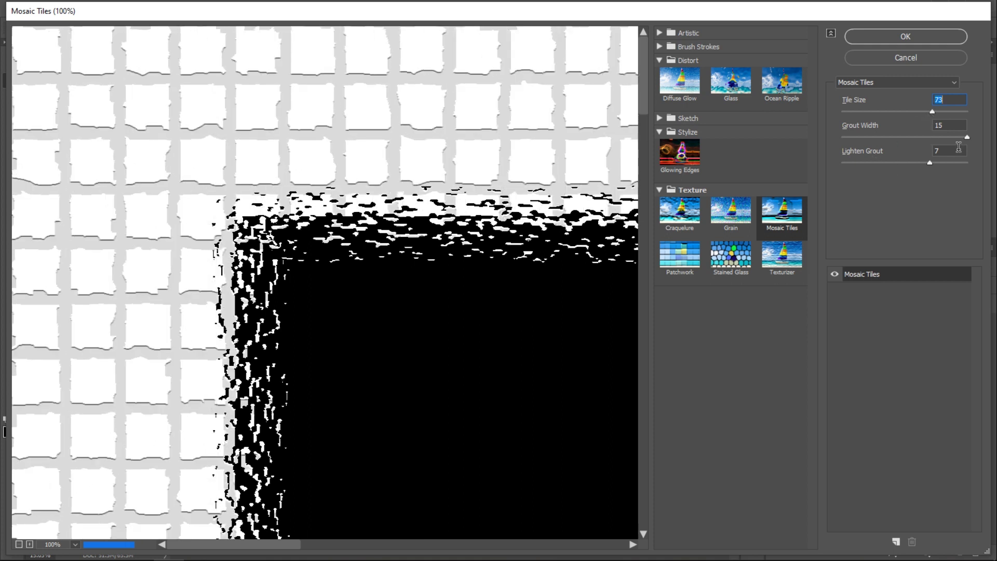
pyautogui.moveTo(967, 137)
pyautogui.mouseDown()
pyautogui.moveTo(878, 138)
pyautogui.moveTo(911, 138)
pyautogui.moveTo(895, 164)
pyautogui.moveTo(843, 163)
pyautogui.moveTo(936, 163)
pyautogui.moveTo(924, 163)
pyautogui.mouseUp()
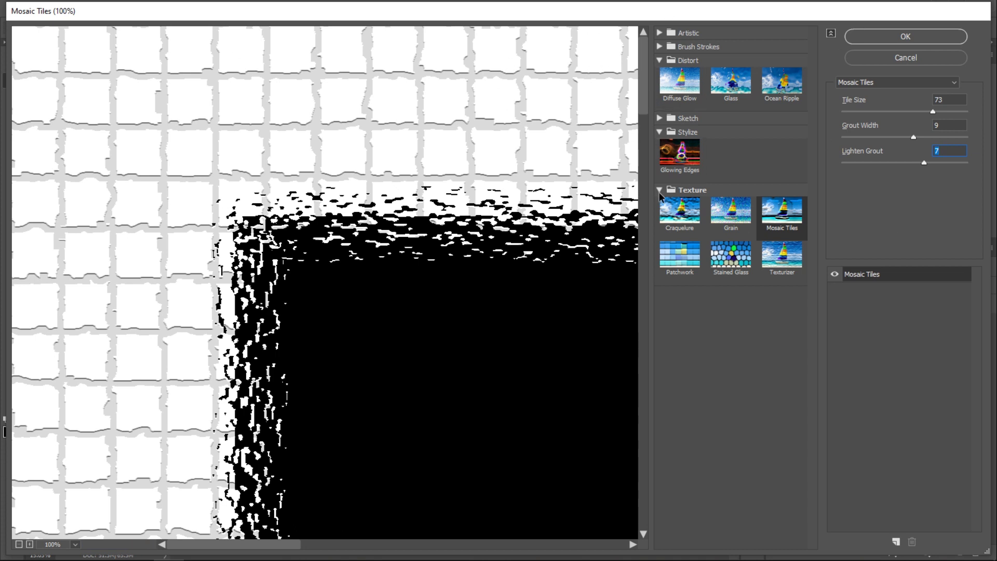
pyautogui.click(659, 47)
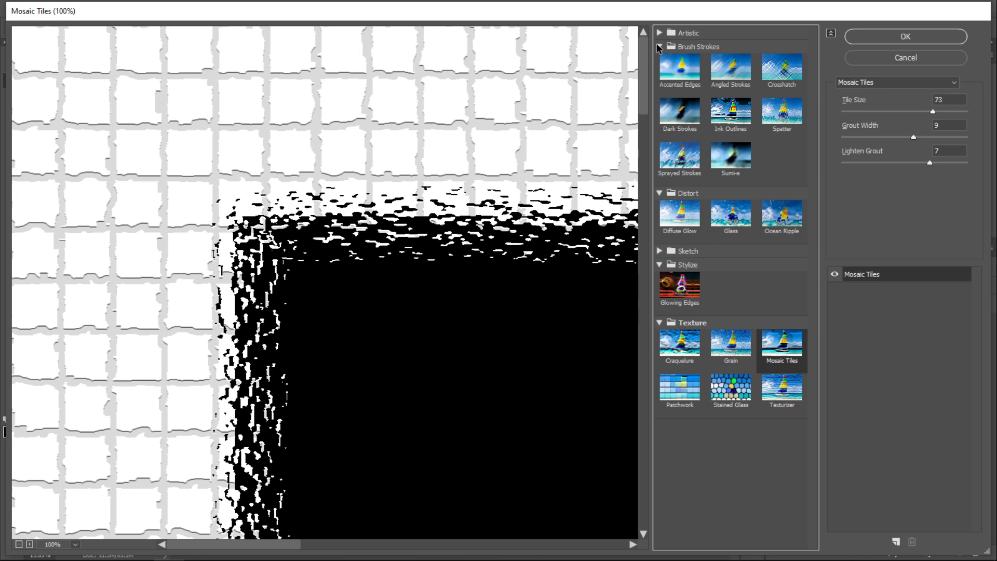
pyautogui.click(659, 32)
pyautogui.scroll(-3, 760, 147)
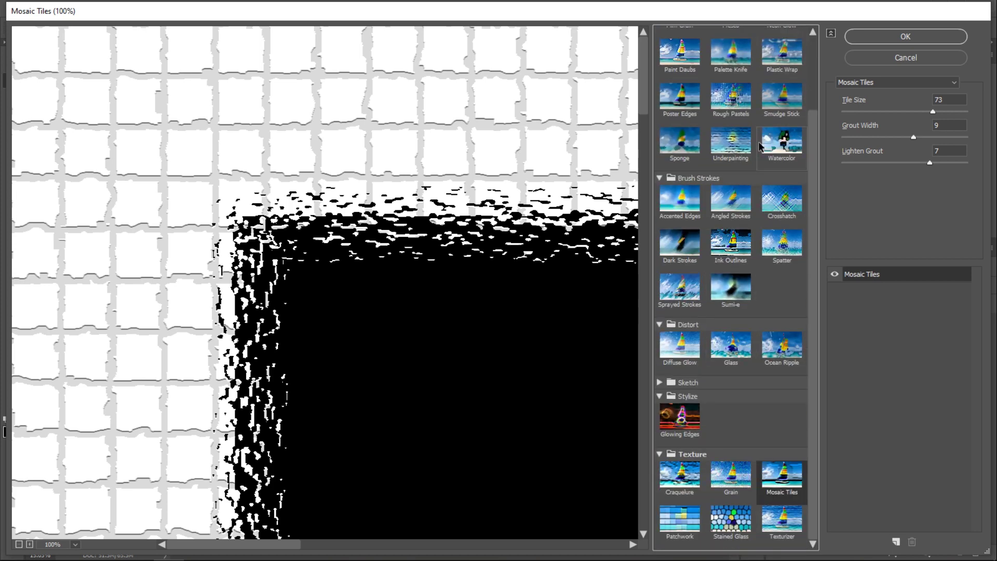
pyautogui.scroll(2, 760, 179)
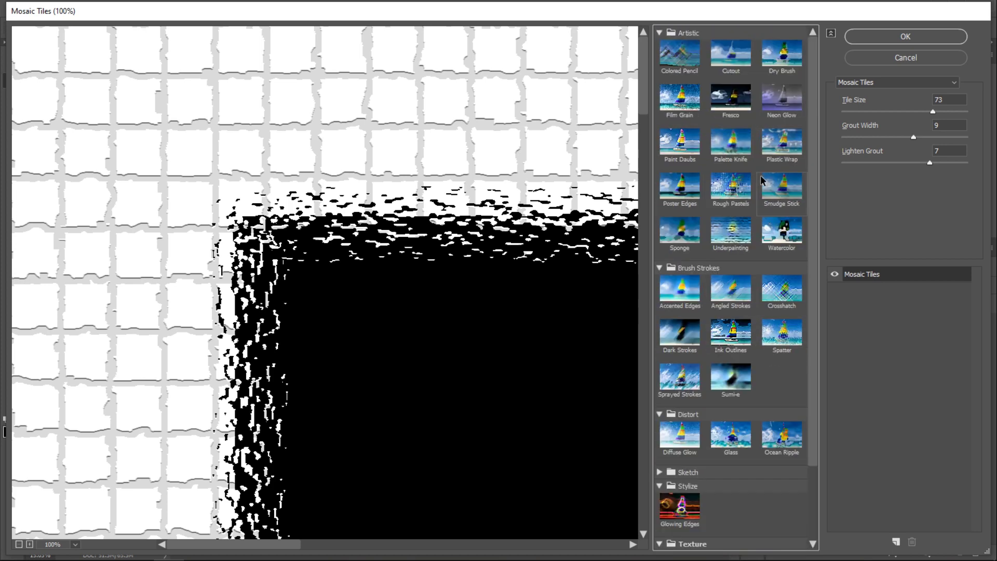
pyautogui.click(893, 37)
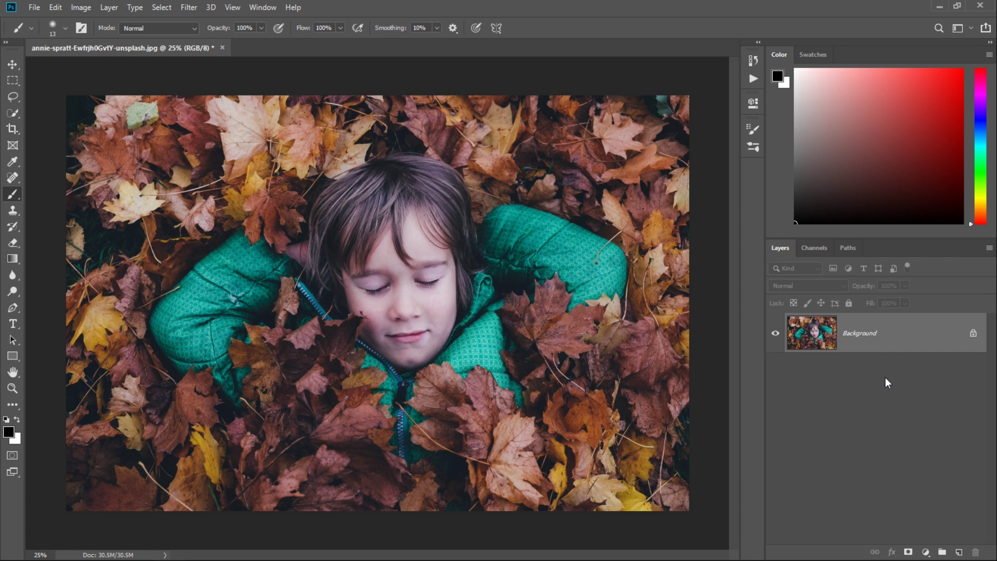
# Add a new Layer 1 above the autumn-leaves photo and fill it with white
pyautogui.click(958, 552)
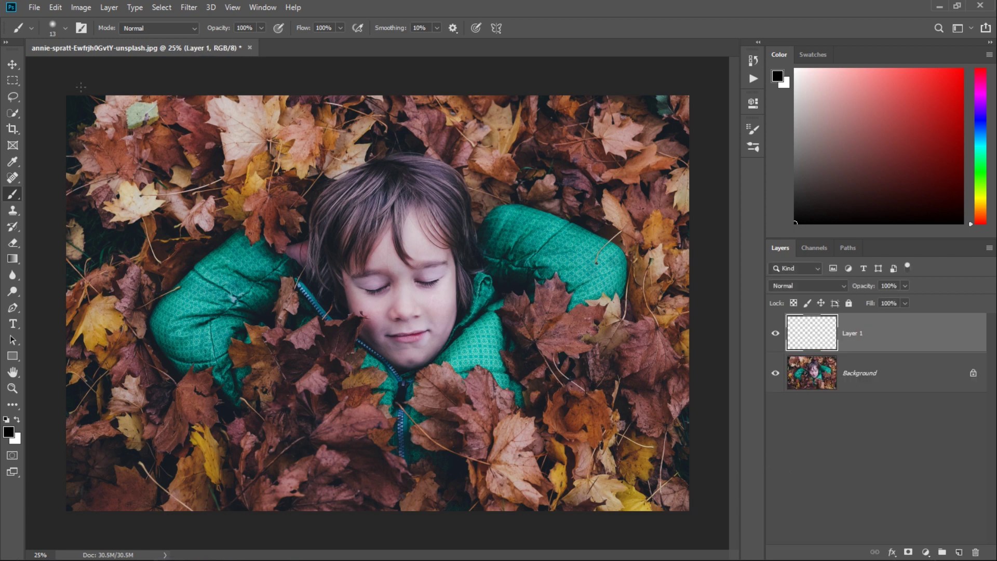
pyautogui.click(55, 7)
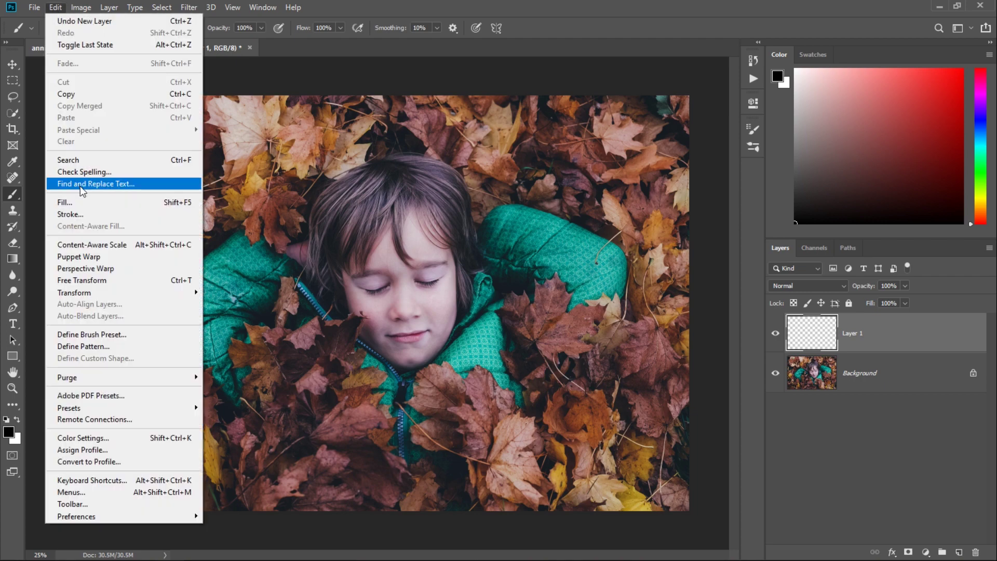
pyautogui.click(78, 203)
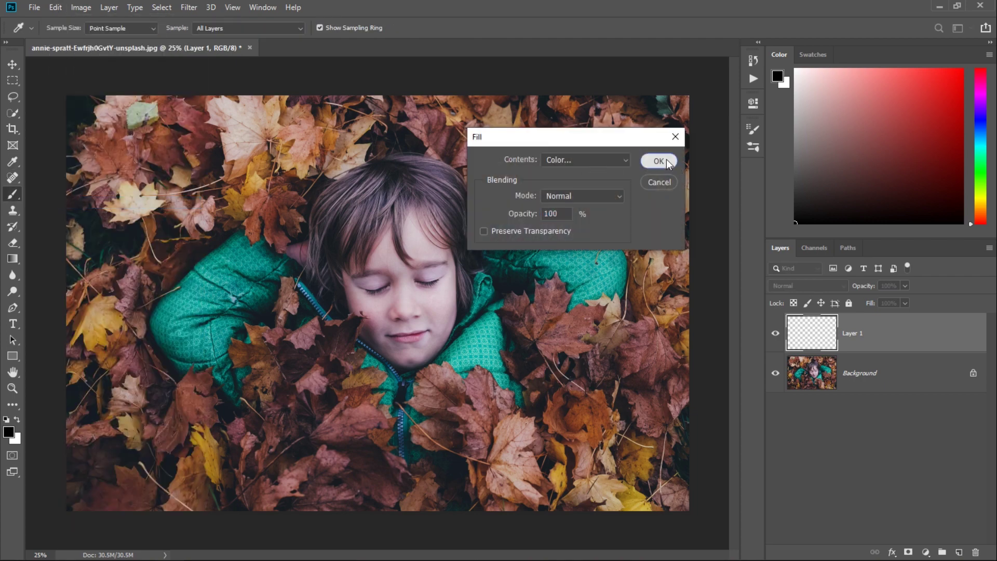
pyautogui.click(658, 161)
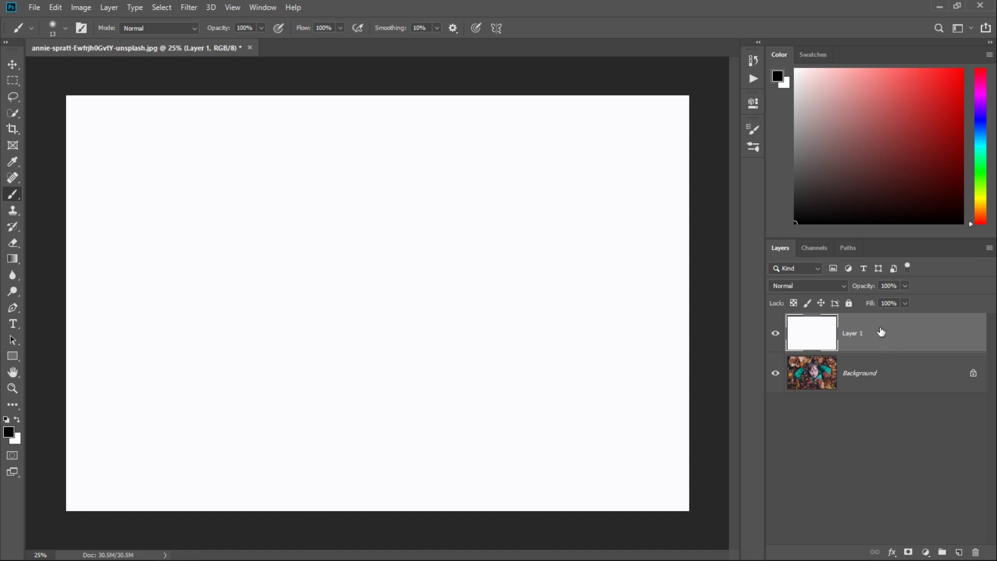
# Give Layer 1 a black hide-all mask so the photo shows through
pyautogui.click(907, 554)
pyautogui.keyDown('alt'); pyautogui.click(909, 554); pyautogui.keyUp('alt')
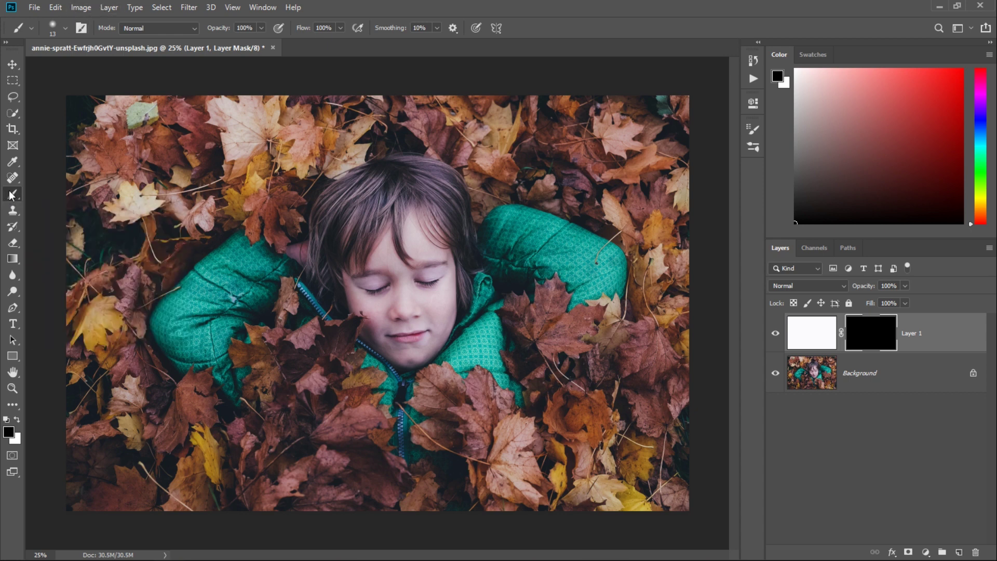
pyautogui.click(81, 28)
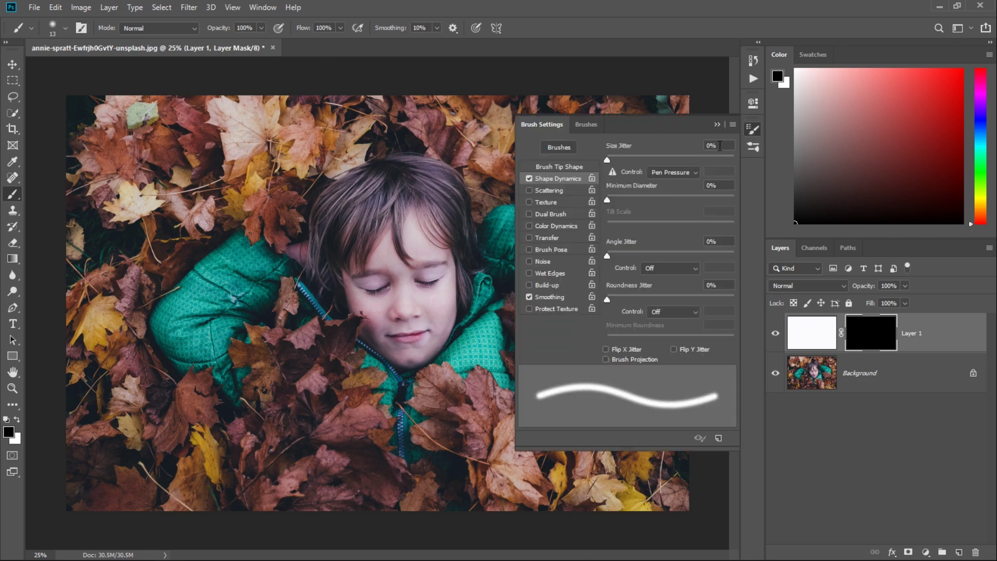
# Preview several brush tips in Brush Tip Shape: 127 px leaf, 60 px, 50 px and 25 px round
pyautogui.click(552, 168)
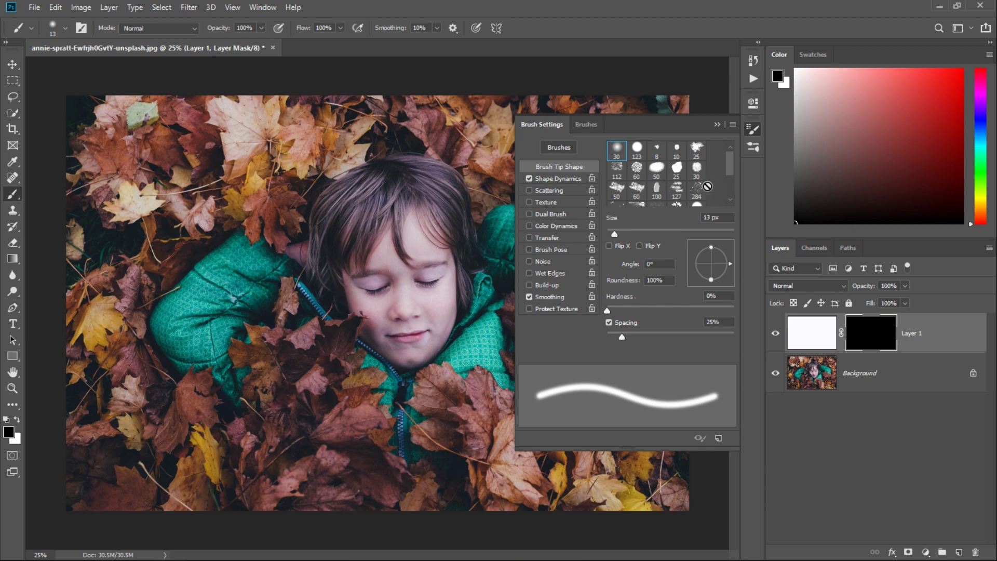
pyautogui.click(682, 190)
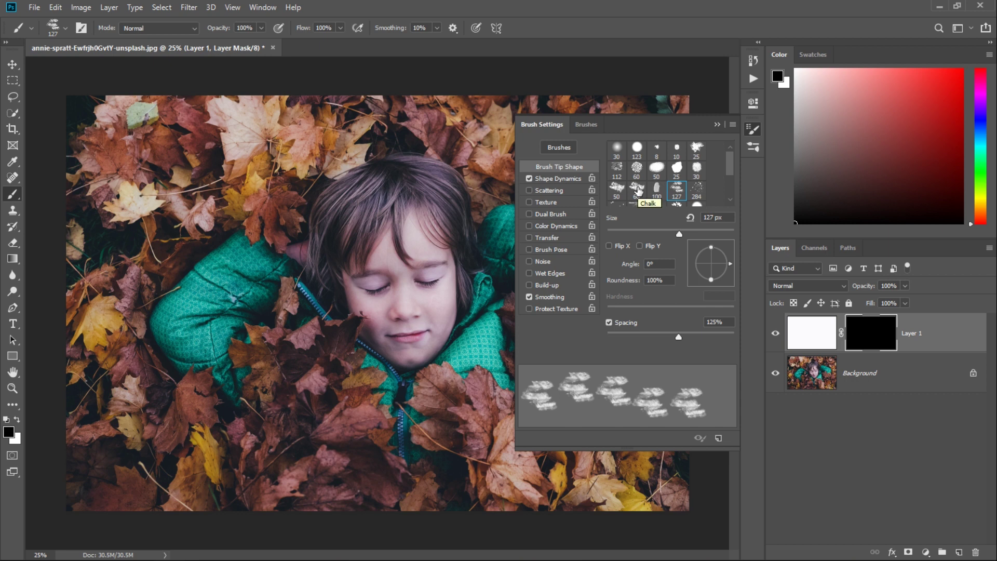
pyautogui.click(637, 189)
pyautogui.click(617, 189)
pyautogui.click(677, 169)
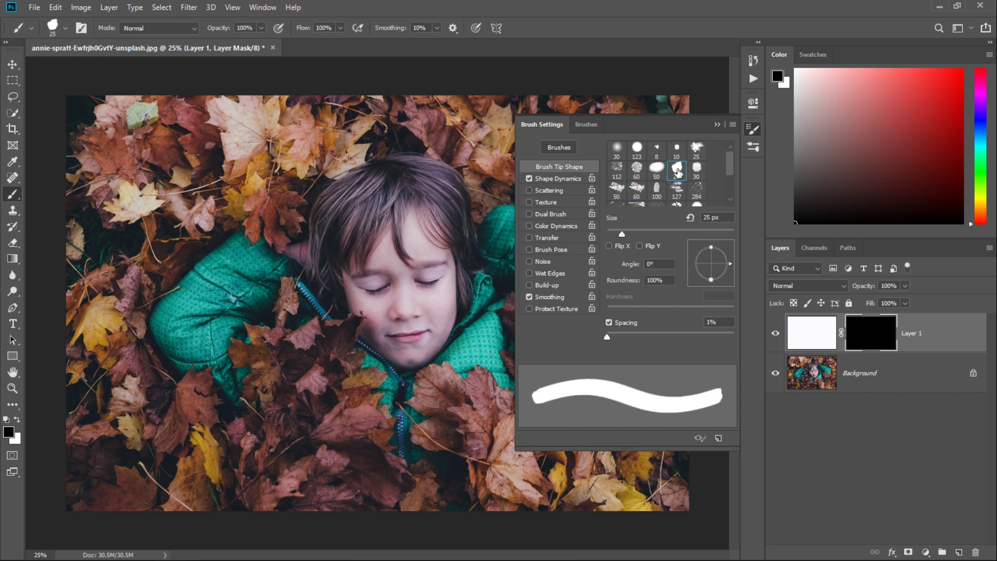
# Compare more tips (25, 120, 283 px), then settle on the textured 80 px tip at 50% spacing
pyautogui.scroll(-2, 729, 169)
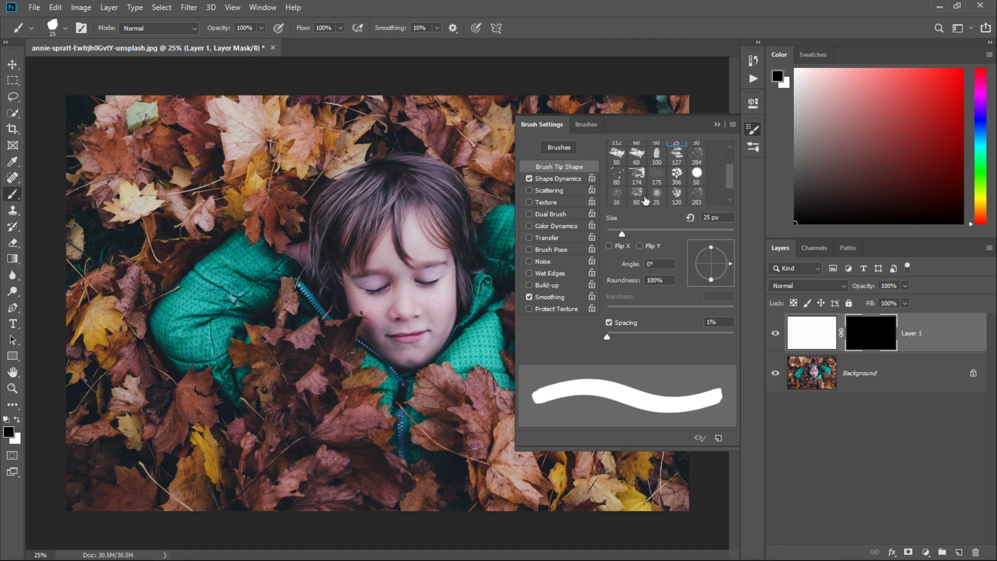
pyautogui.click(640, 195)
pyautogui.click(657, 195)
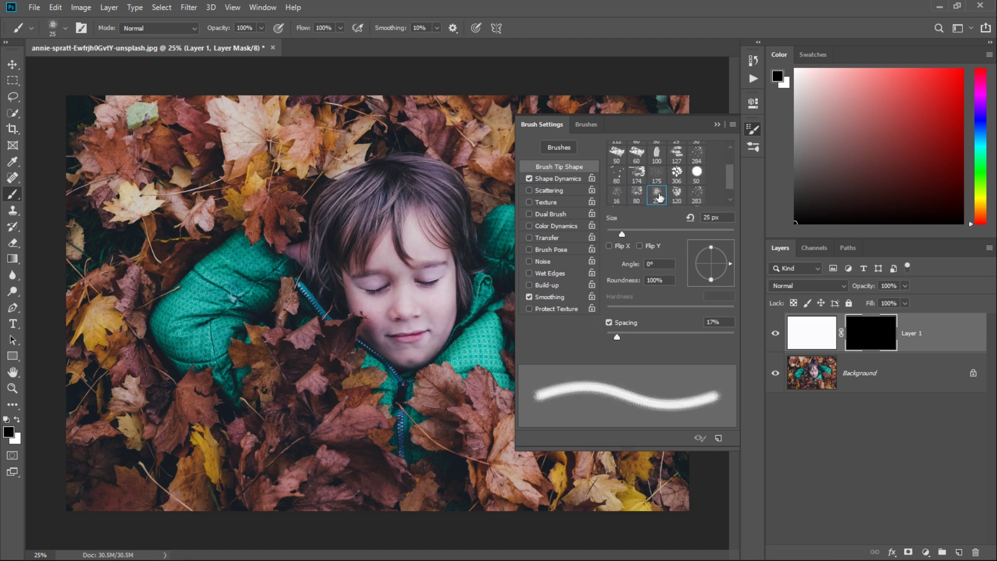
pyautogui.click(638, 195)
pyautogui.click(679, 195)
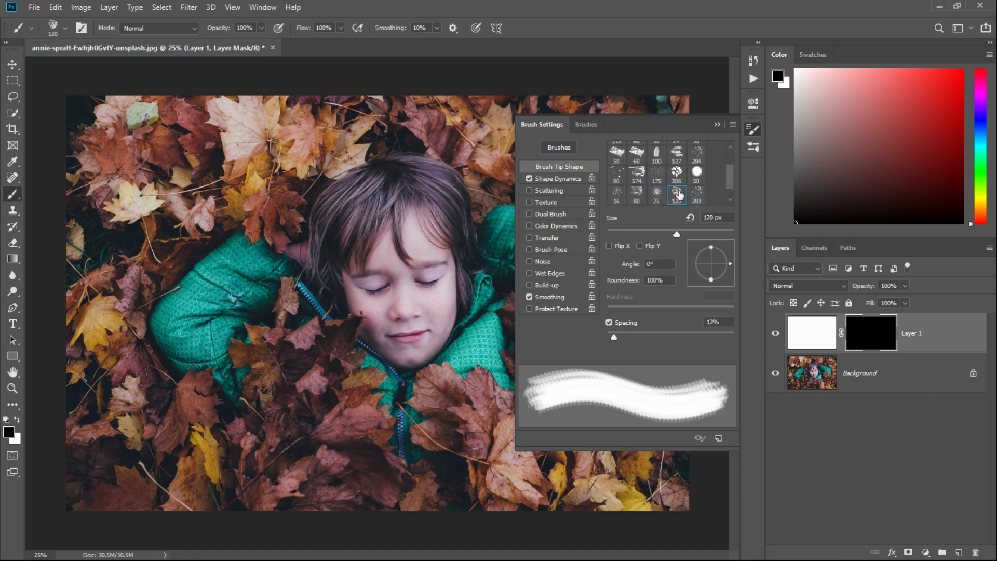
pyautogui.click(697, 195)
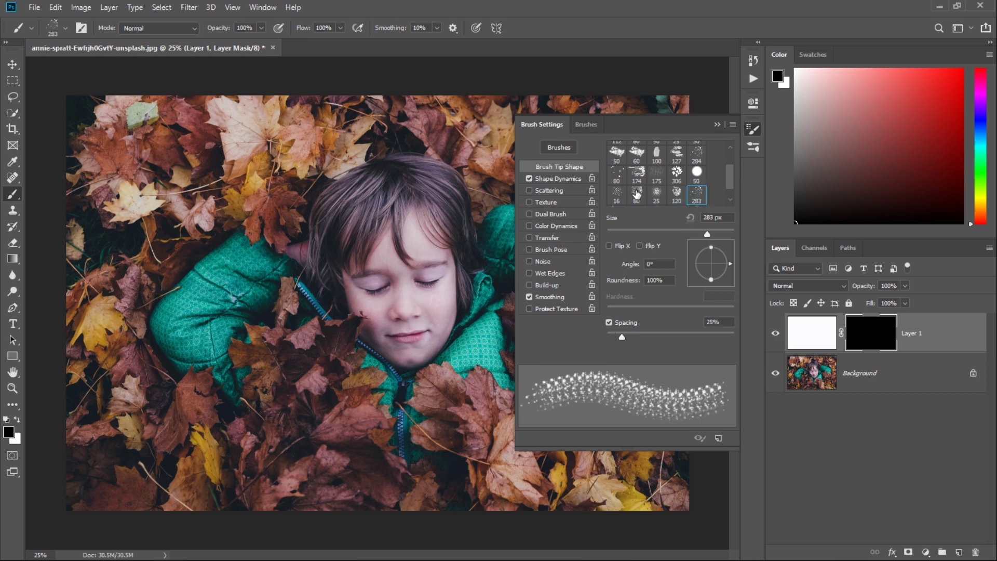
pyautogui.click(637, 195)
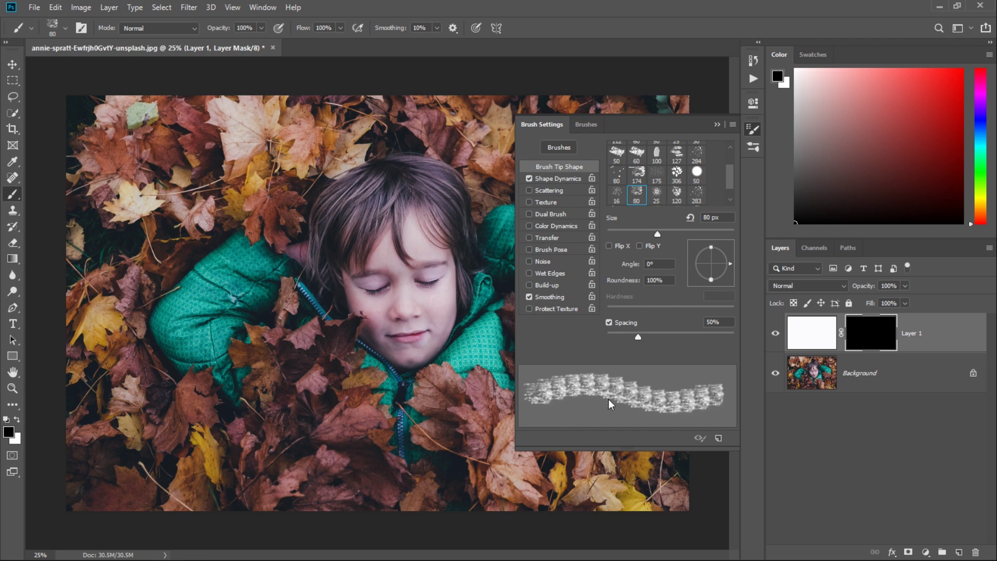
pyautogui.click(548, 179)
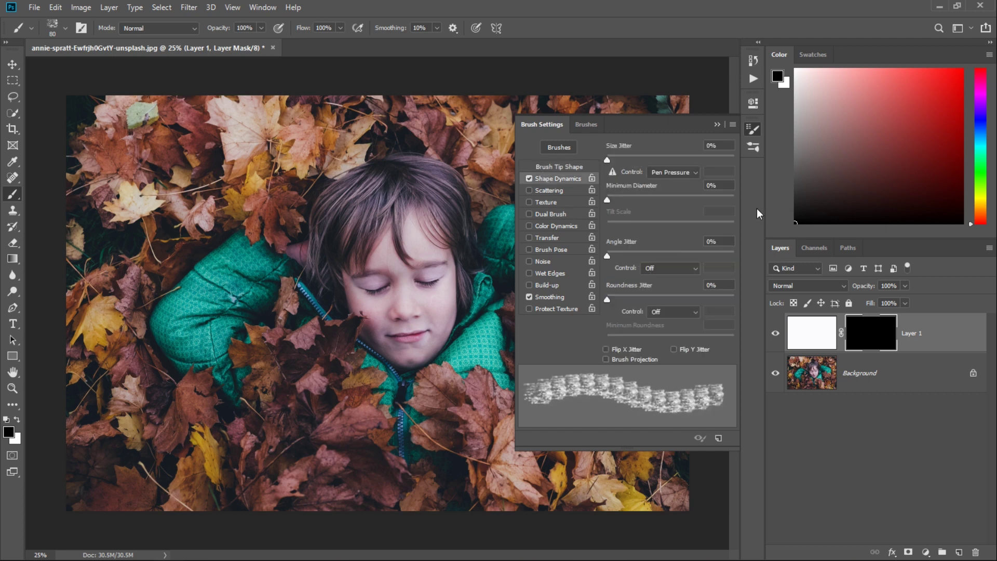
# Add Shape Dynamics: about 36% size jitter, raised minimum diameter, angle jitter, roundness jitter and minimum roundness
pyautogui.moveTo(607, 160); pyautogui.dragTo(681, 165)
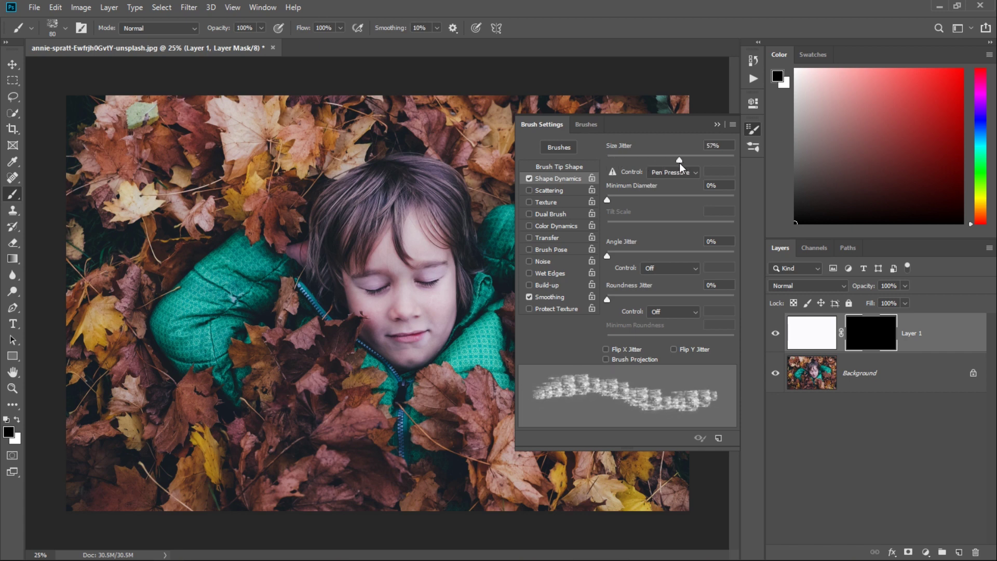
pyautogui.moveTo(681, 165); pyautogui.dragTo(653, 161)
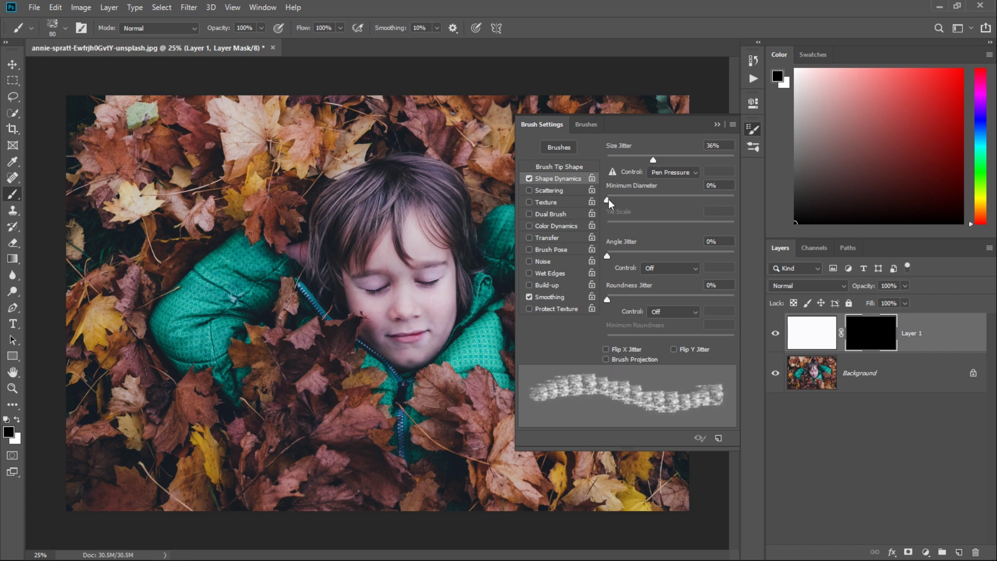
pyautogui.moveTo(607, 201); pyautogui.dragTo(678, 201)
pyautogui.moveTo(606, 256); pyautogui.dragTo(653, 256)
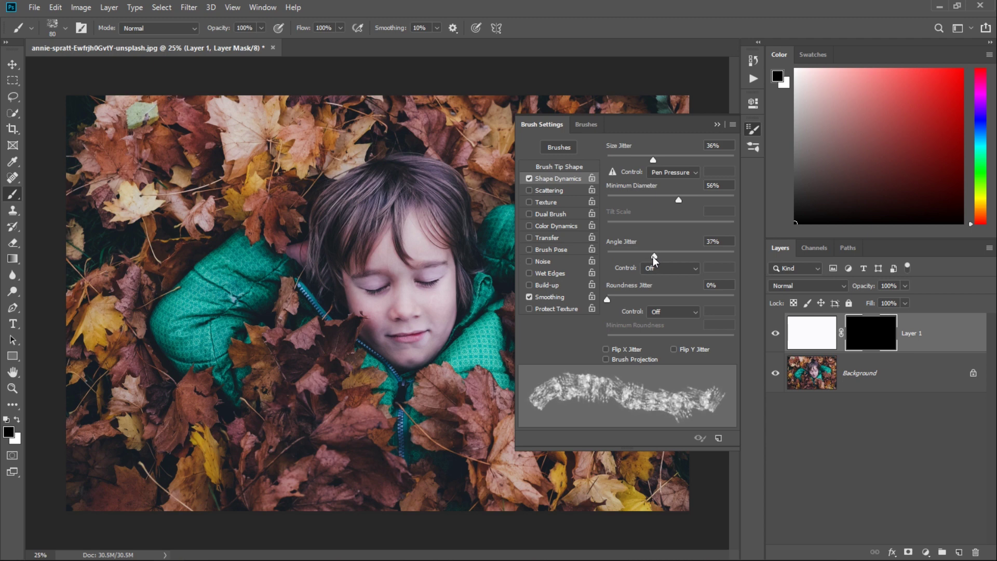
pyautogui.moveTo(653, 257); pyautogui.dragTo(654, 258)
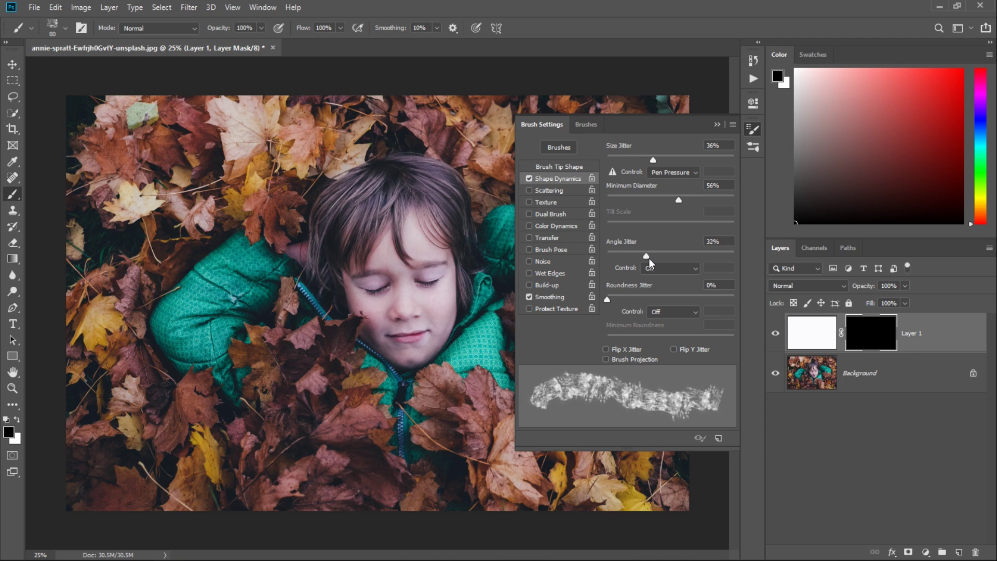
pyautogui.moveTo(653, 257); pyautogui.dragTo(664, 258)
pyautogui.moveTo(607, 300); pyautogui.dragTo(696, 309)
pyautogui.moveTo(638, 340); pyautogui.dragTo(693, 342)
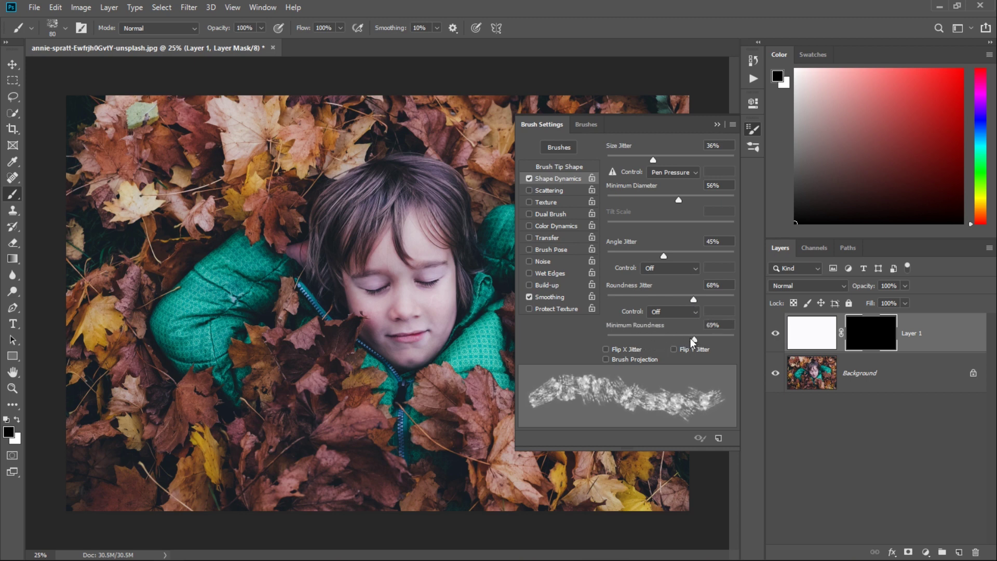
# Enable Scattering at 83% with count 1 and 27% count jitter, then close Brush Settings
pyautogui.click(553, 191)
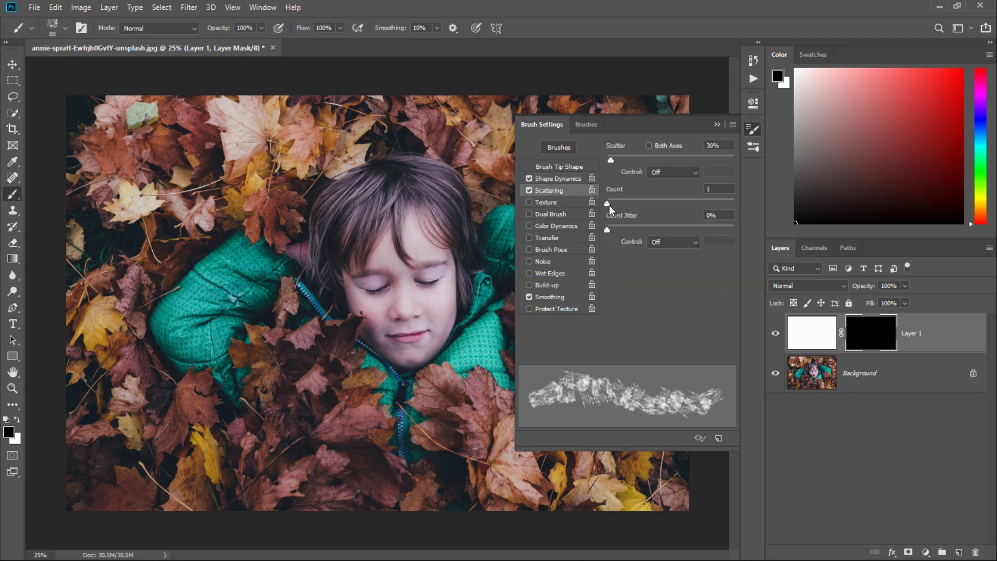
pyautogui.moveTo(610, 207)
pyautogui.mouseDown()
pyautogui.moveTo(665, 203)
pyautogui.moveTo(599, 211)
pyautogui.moveTo(630, 227)
pyautogui.mouseUp()
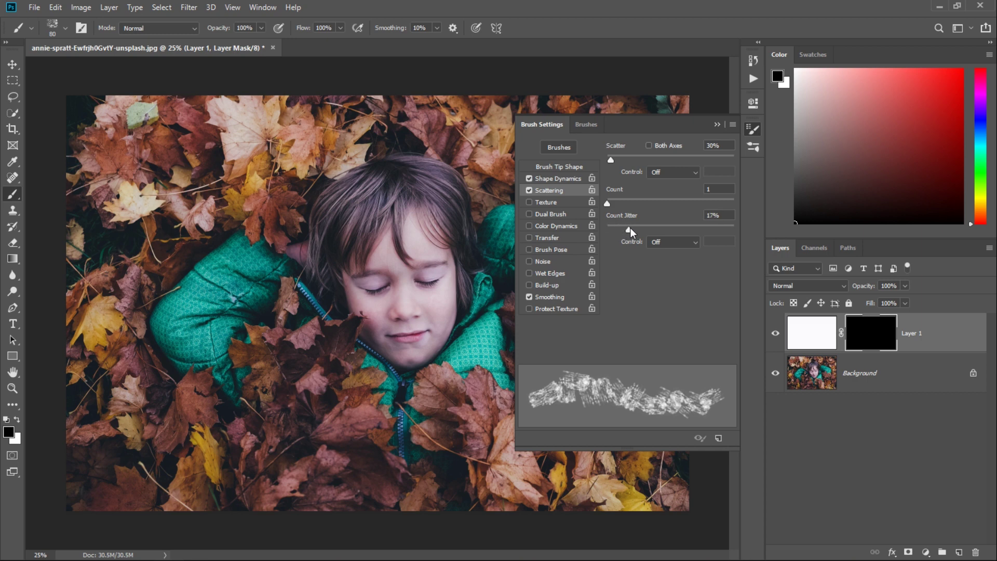
pyautogui.click(609, 205)
pyautogui.moveTo(615, 162); pyautogui.dragTo(615, 164)
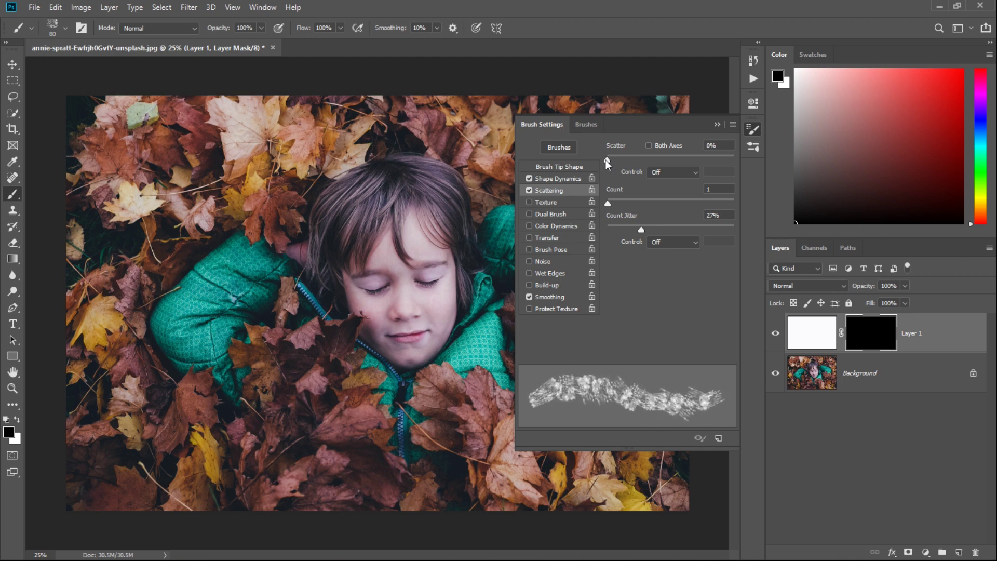
pyautogui.moveTo(614, 164); pyautogui.dragTo(619, 167)
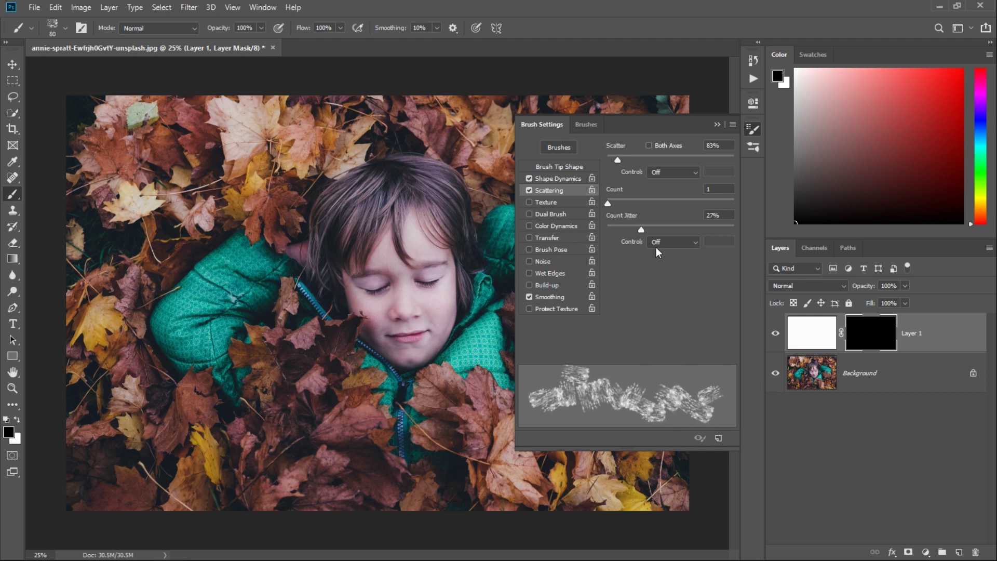
pyautogui.click(717, 125)
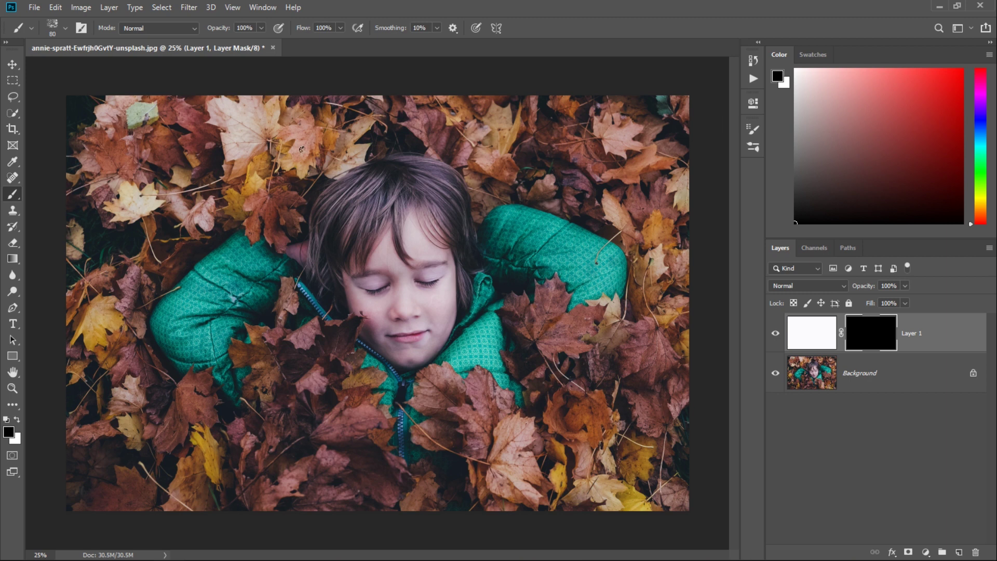
# Keep the brush blend mode at Normal and set brush opacity to 50%
pyautogui.click(191, 29)
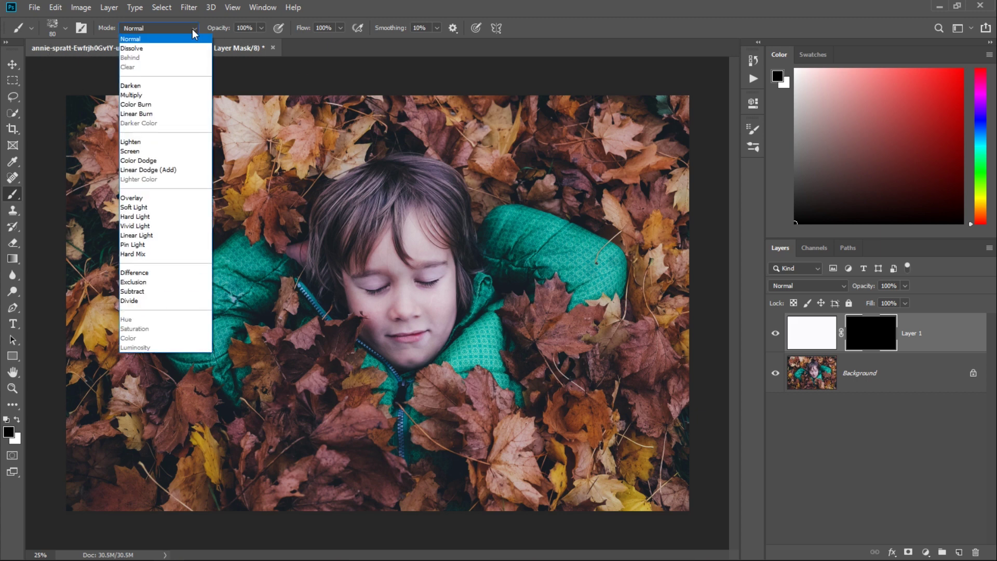
pyautogui.click(160, 41)
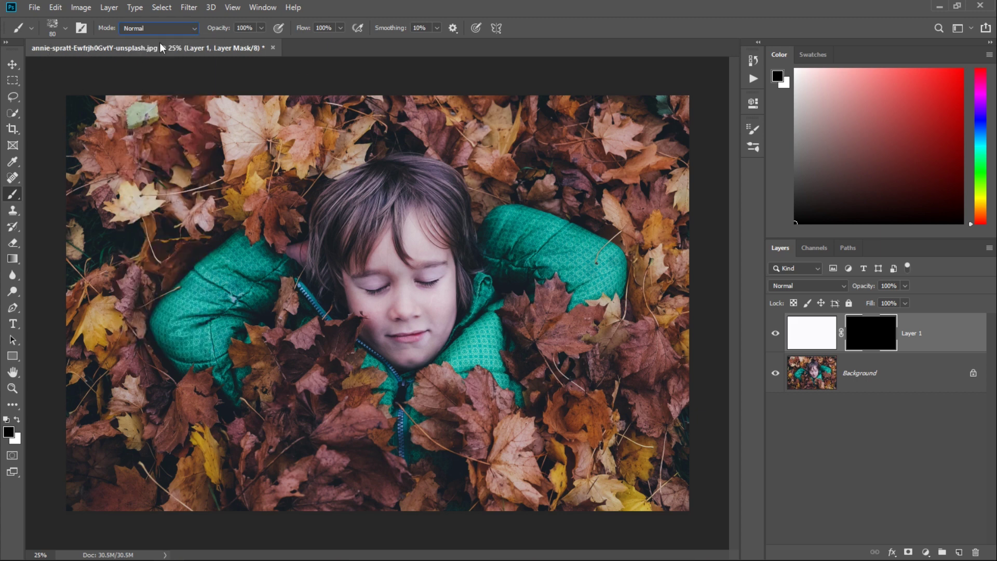
pyautogui.click(262, 28)
pyautogui.click(261, 30)
pyautogui.write('5')
pyautogui.press('Return')
# Make white the painting colour and enlarge the brush to 900 px
pyautogui.click(11, 436)
pyautogui.press('Return')
pyautogui.press(']')
pyautogui.press(']')
pyautogui.press(']')
pyautogui.press(']')
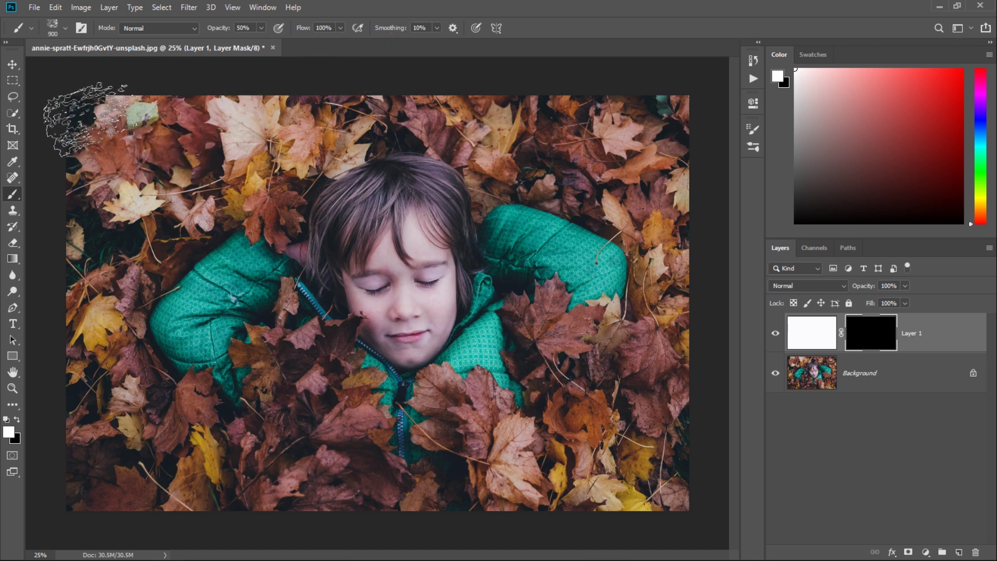
# Paint scattered white along the mask's edges, then repaint the top edge at 100% opacity with an 800 px brush
pyautogui.moveTo(88, 104); pyautogui.dragTo(722, 102)
pyautogui.moveTo(691, 244)
pyautogui.mouseDown()
pyautogui.moveTo(670, 509)
pyautogui.moveTo(644, 525)
pyautogui.moveTo(665, 519)
pyautogui.moveTo(44, 506)
pyautogui.moveTo(56, 138)
pyautogui.moveTo(62, 221)
pyautogui.moveTo(39, 354)
pyautogui.moveTo(57, 519)
pyautogui.moveTo(72, 509)
pyautogui.moveTo(49, 512)
pyautogui.moveTo(600, 514)
pyautogui.moveTo(718, 479)
pyautogui.moveTo(701, 296)
pyautogui.moveTo(708, 89)
pyautogui.moveTo(646, 67)
pyautogui.moveTo(78, 94)
pyautogui.moveTo(62, 119)
pyautogui.moveTo(65, 304)
pyautogui.moveTo(45, 534)
pyautogui.mouseUp()
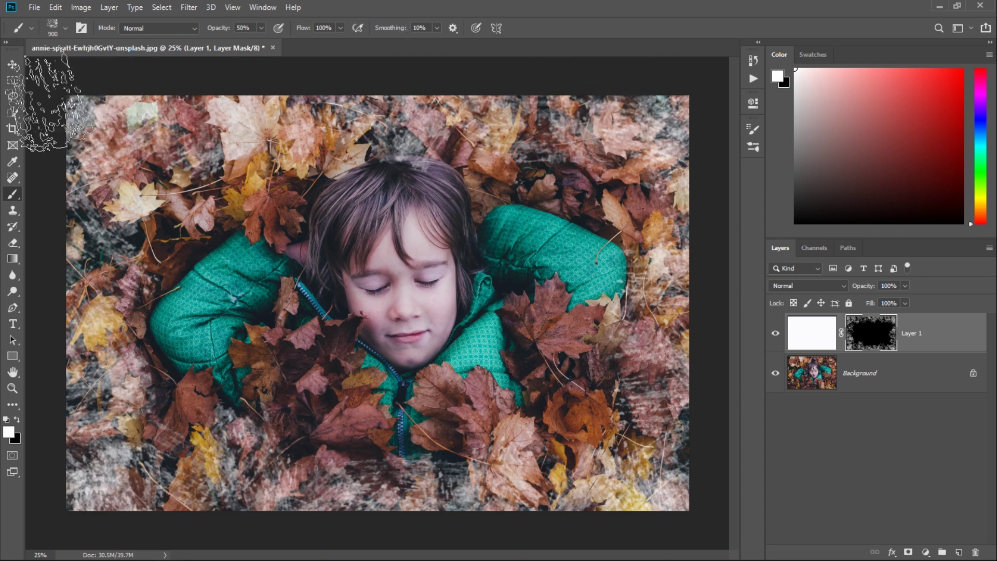
pyautogui.click(262, 28)
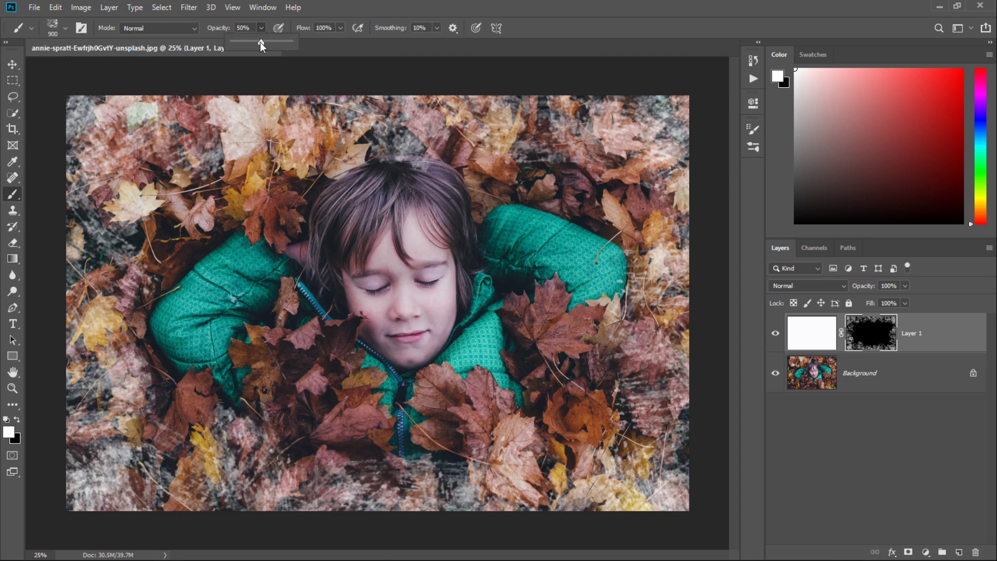
pyautogui.moveTo(260, 42); pyautogui.dragTo(385, 42)
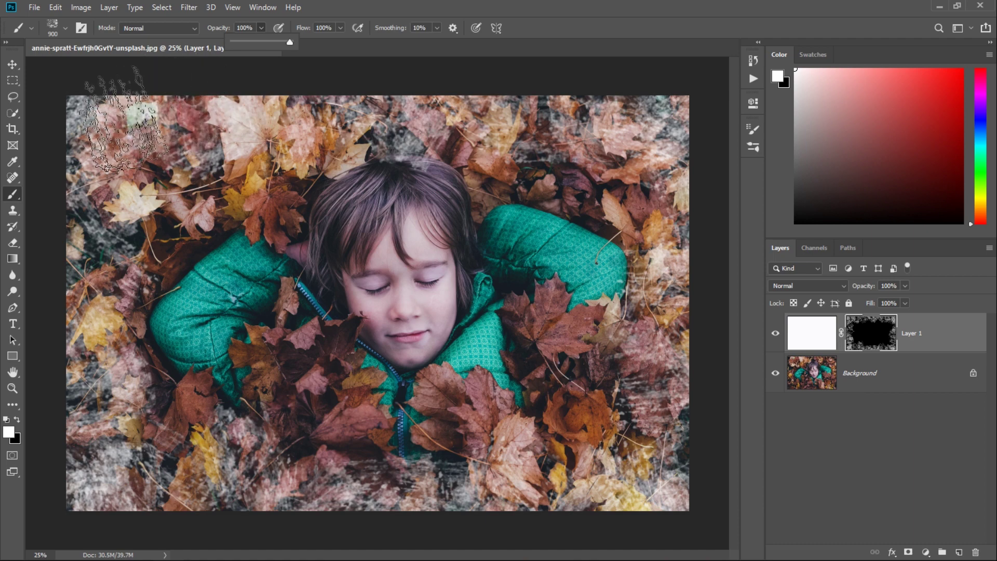
pyautogui.press('[')
pyautogui.press('[')
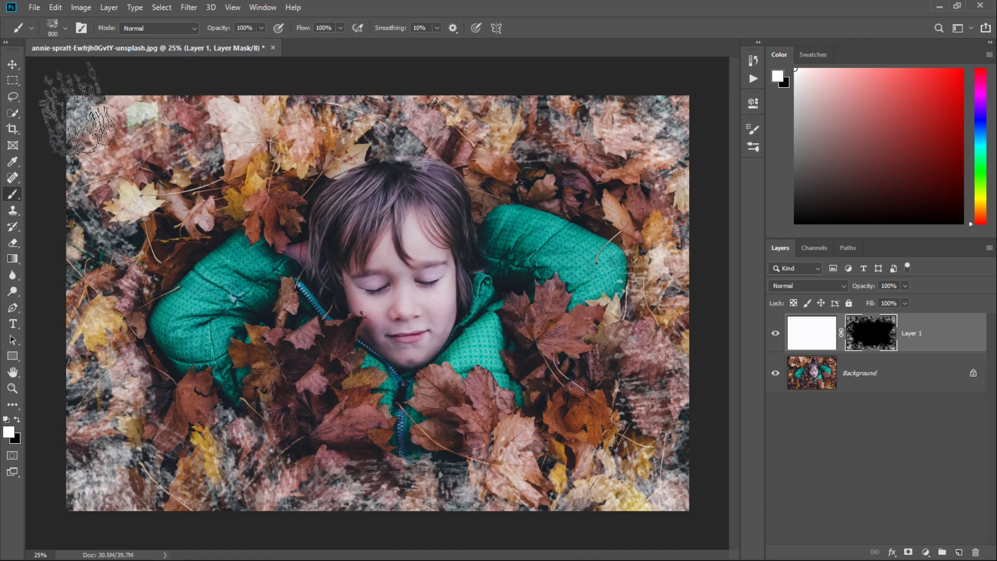
pyautogui.moveTo(143, 107)
pyautogui.mouseDown()
pyautogui.moveTo(711, 101)
pyautogui.moveTo(673, 520)
pyautogui.moveTo(230, 511)
pyautogui.moveTo(110, 221)
pyautogui.moveTo(83, 150)
pyautogui.moveTo(88, 133)
pyautogui.moveTo(91, 508)
pyautogui.moveTo(646, 499)
pyautogui.moveTo(708, 483)
pyautogui.moveTo(709, 511)
pyautogui.moveTo(606, 530)
pyautogui.moveTo(467, 507)
pyautogui.moveTo(178, 523)
pyautogui.moveTo(55, 512)
pyautogui.moveTo(734, 467)
pyautogui.moveTo(712, 488)
pyautogui.moveTo(704, 91)
pyautogui.moveTo(614, 76)
pyautogui.moveTo(512, 76)
pyautogui.moveTo(67, 112)
pyautogui.moveTo(54, 249)
pyautogui.moveTo(78, 473)
pyautogui.mouseUp()
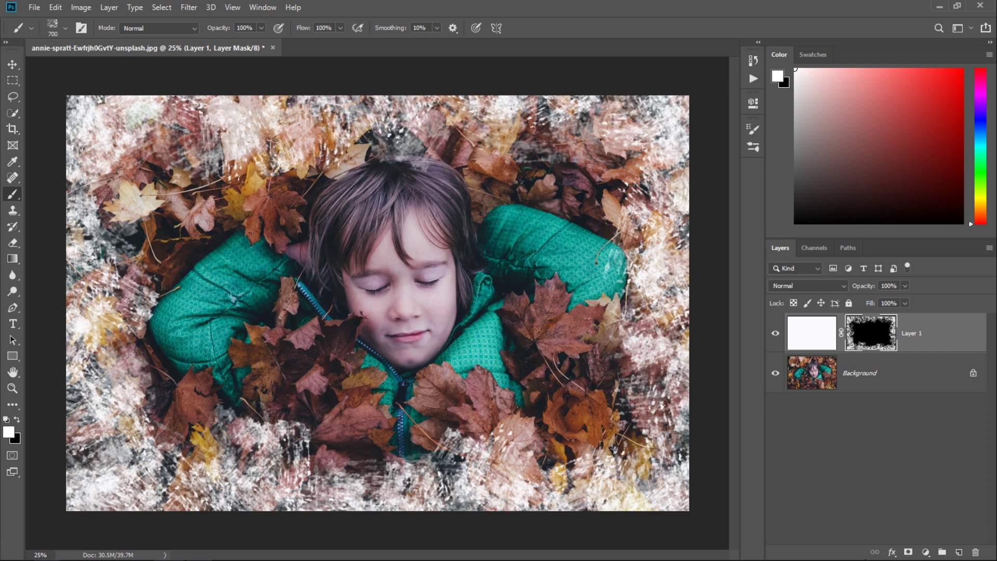